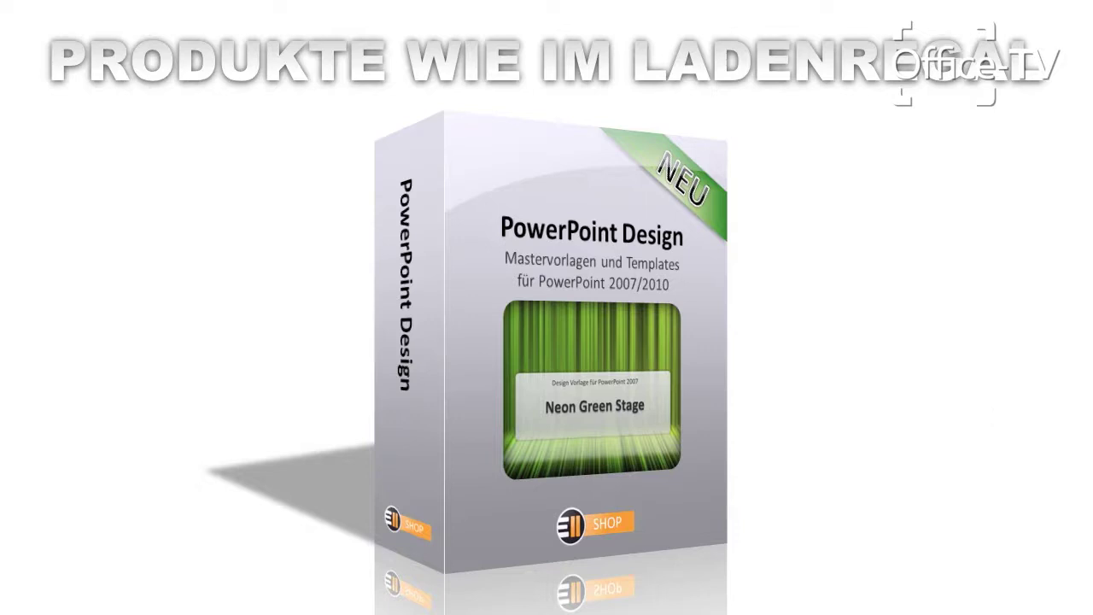
- Animate the business card and Office2010blog card in, then clear them to reach the components slide
{"action": "left_click", "coordinate": [522, 288]}
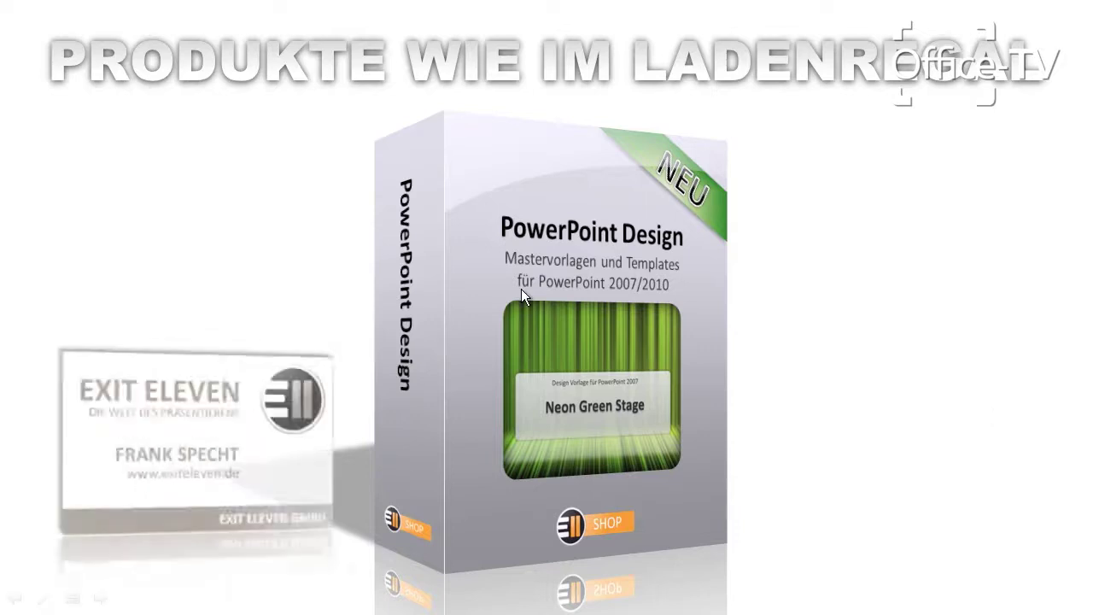
{"action": "left_click", "coordinate": [926, 439]}
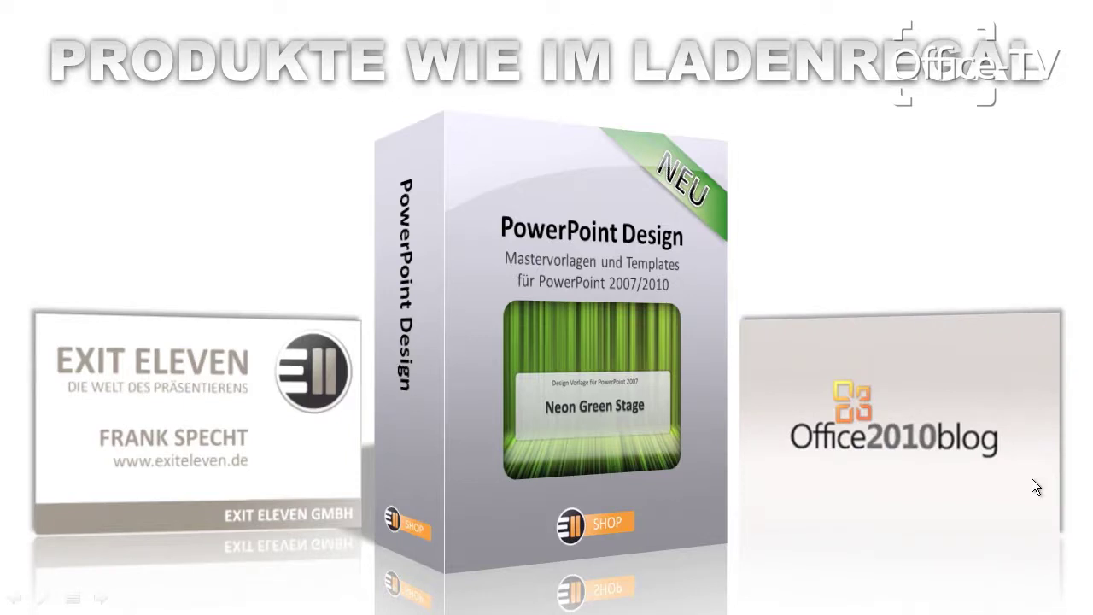
{"action": "left_click", "coordinate": [1032, 478]}
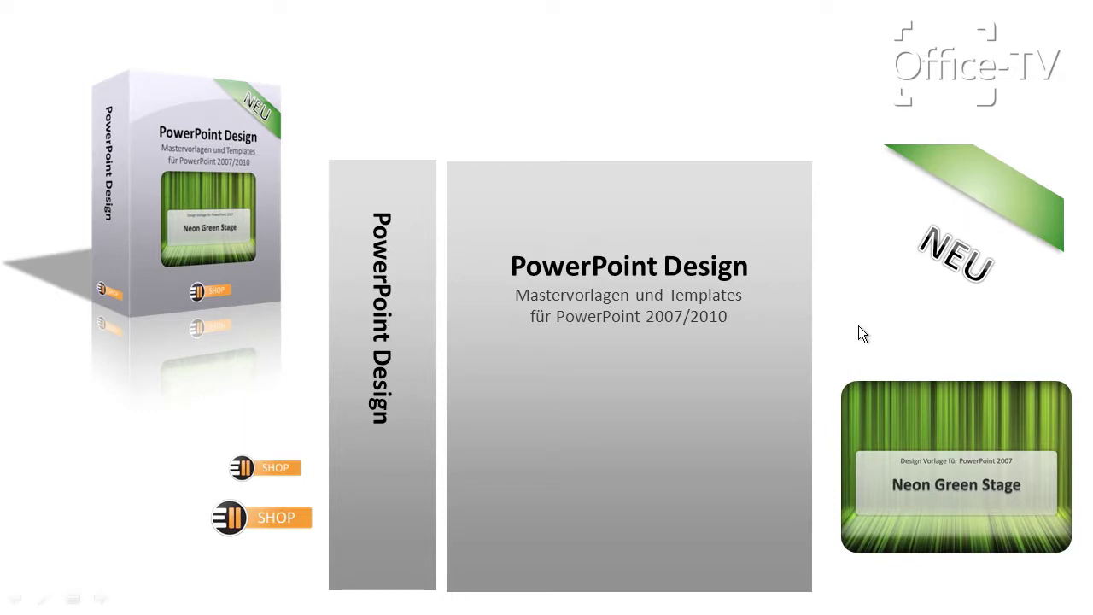
- Advance the slideshow once more so the NEU banner lands on the front panel's corner
{"action": "left_click", "coordinate": [837, 330]}
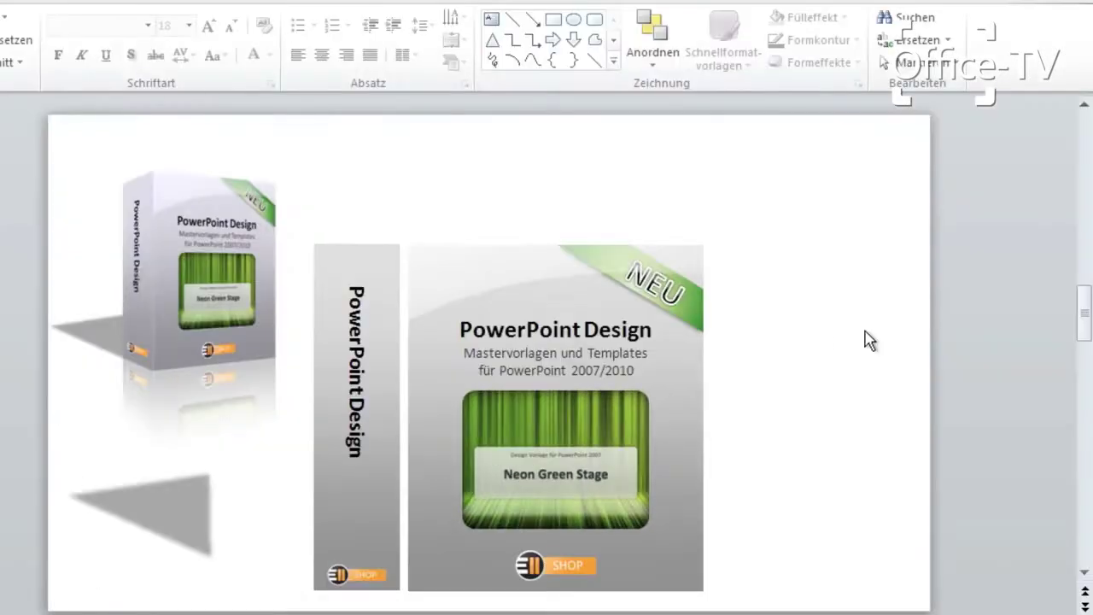
- Marquee-select the spine and SHOP button, group them via Anordnen, and open Grafik formatieren
{"action": "mouse_move", "coordinate": [298, 214]}
{"action": "left_mouse_down"}
{"action": "mouse_move", "coordinate": [380, 568]}
{"action": "mouse_move", "coordinate": [406, 610]}
{"action": "left_mouse_up"}
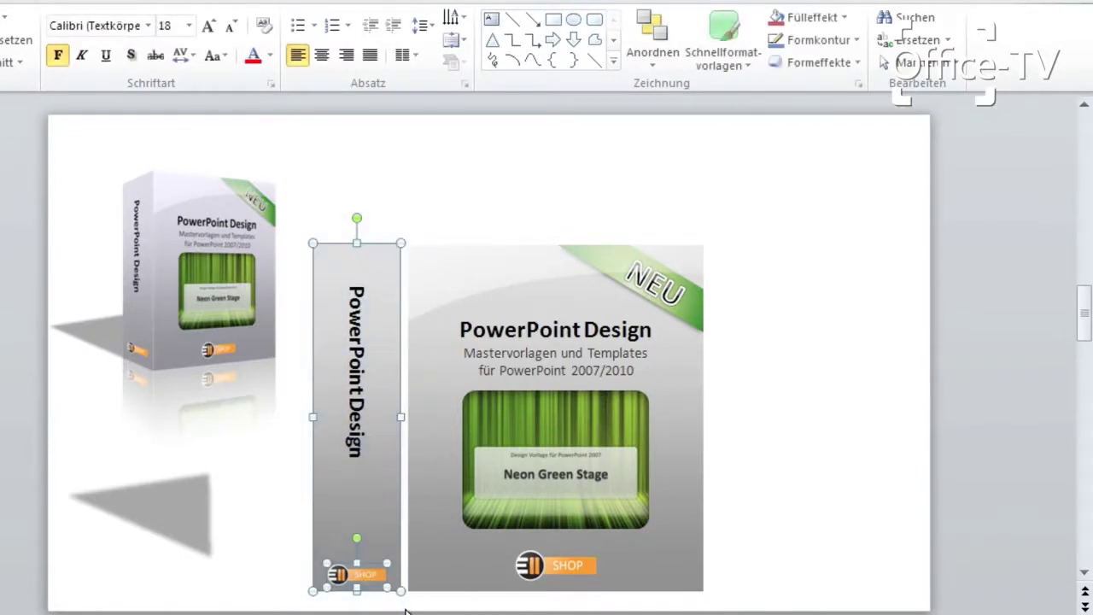
{"action": "left_click", "coordinate": [664, 72]}
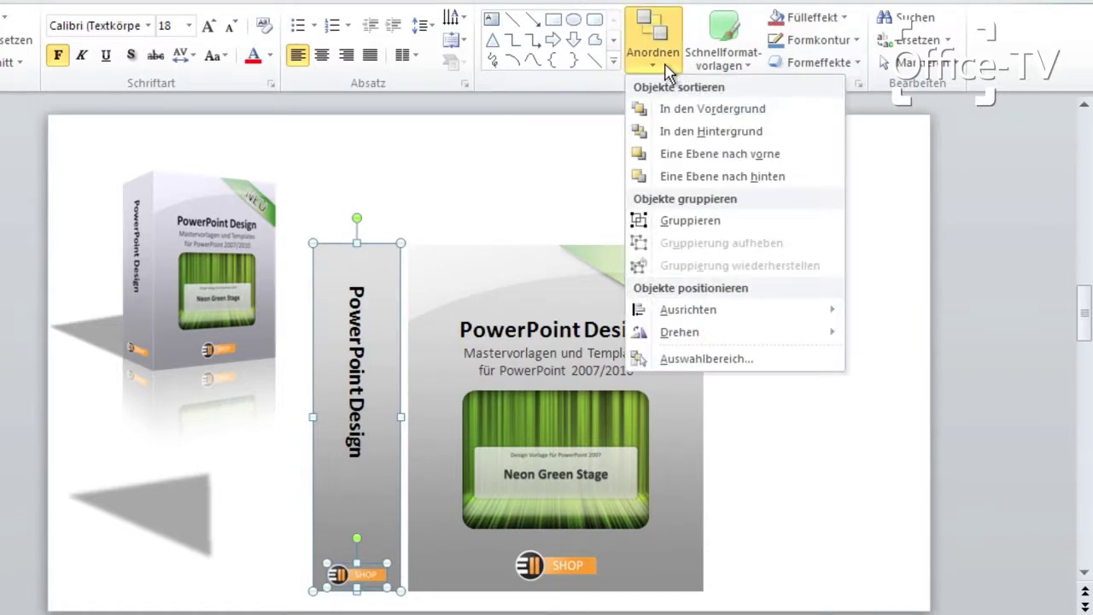
{"action": "left_click", "coordinate": [676, 220]}
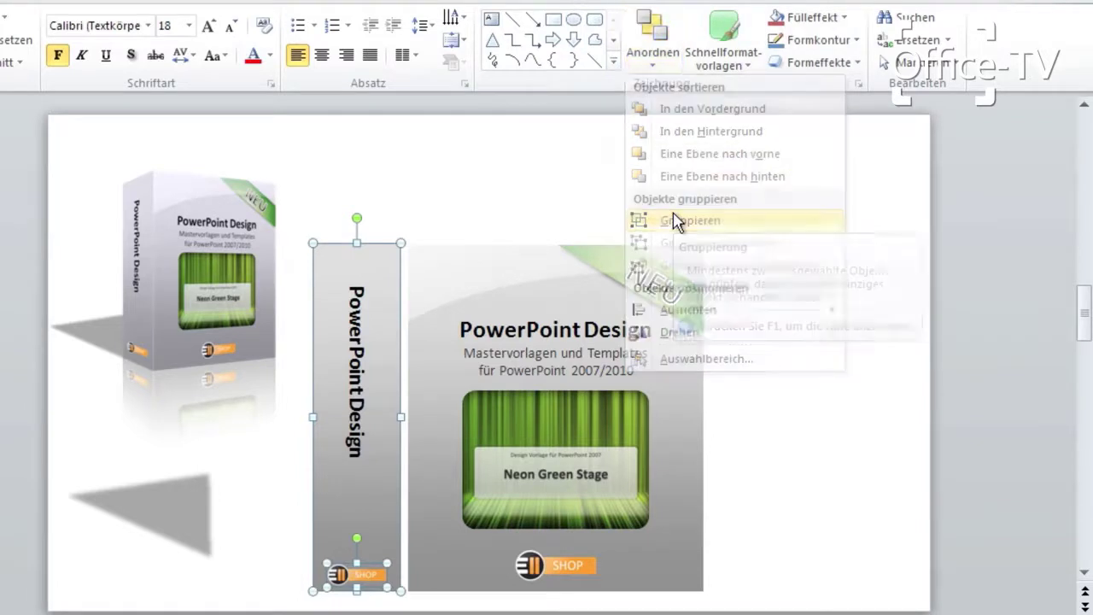
{"action": "right_click", "coordinate": [374, 270]}
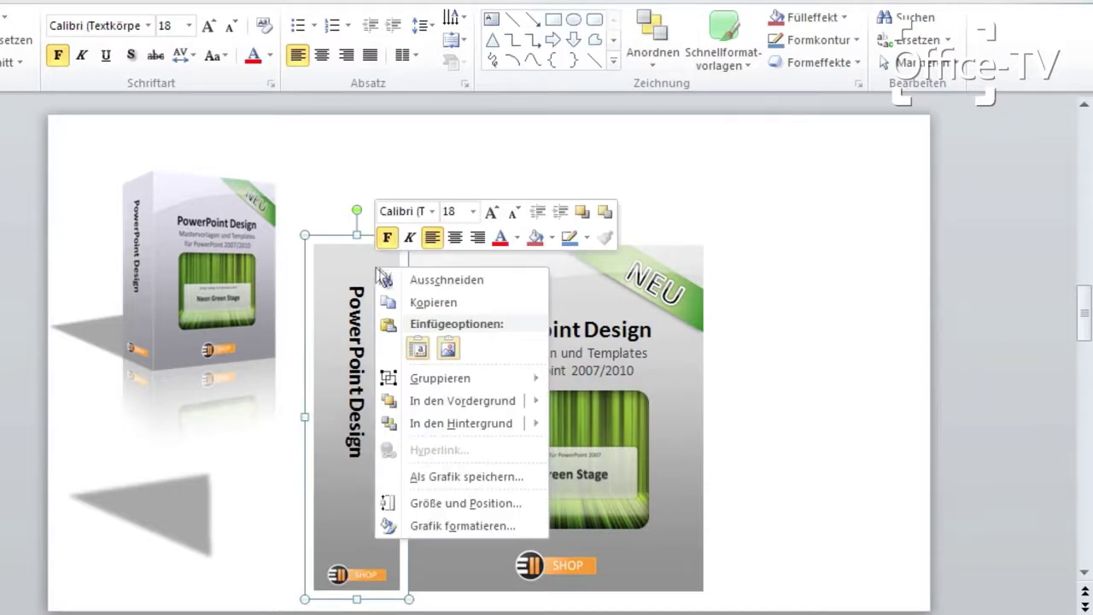
{"action": "left_click", "coordinate": [471, 531]}
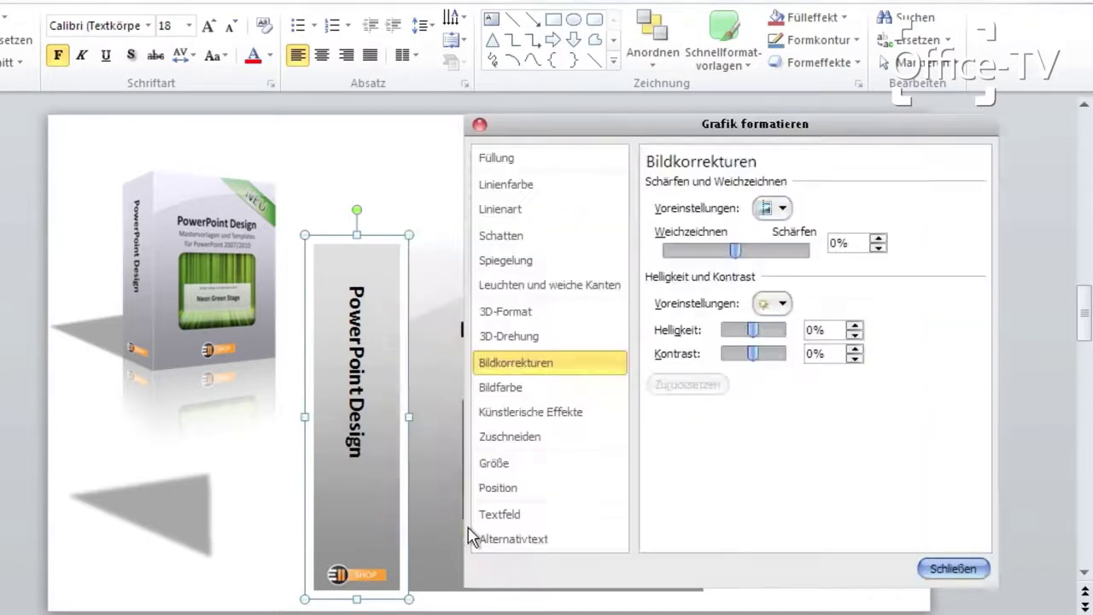
- Apply Perspektive vorn to the spine with X rotation 50° and perspective 100
{"action": "left_click", "coordinate": [527, 340]}
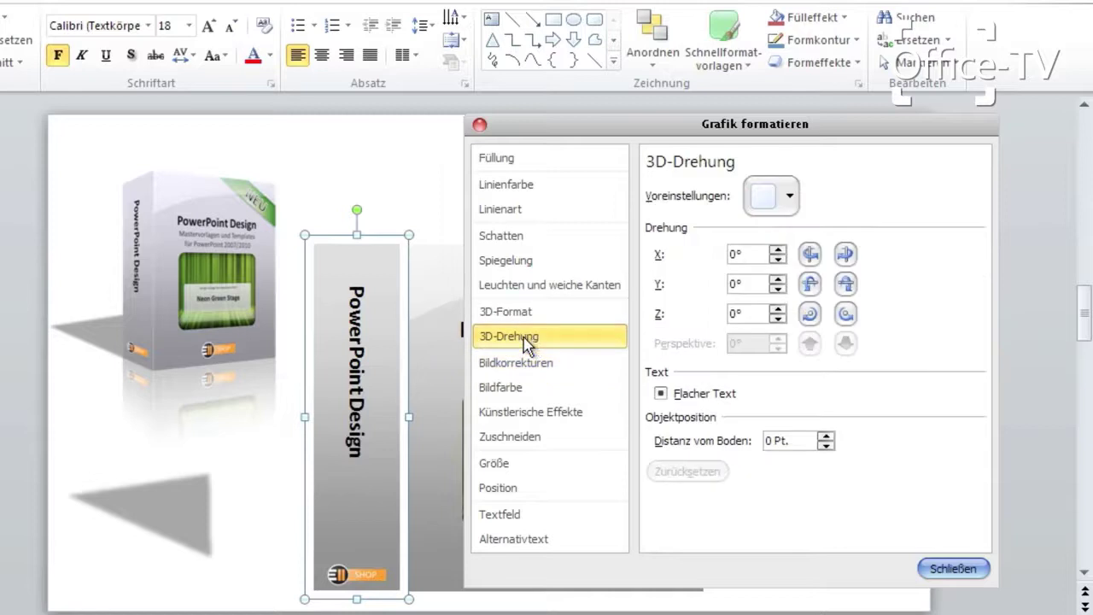
{"action": "left_click", "coordinate": [780, 212]}
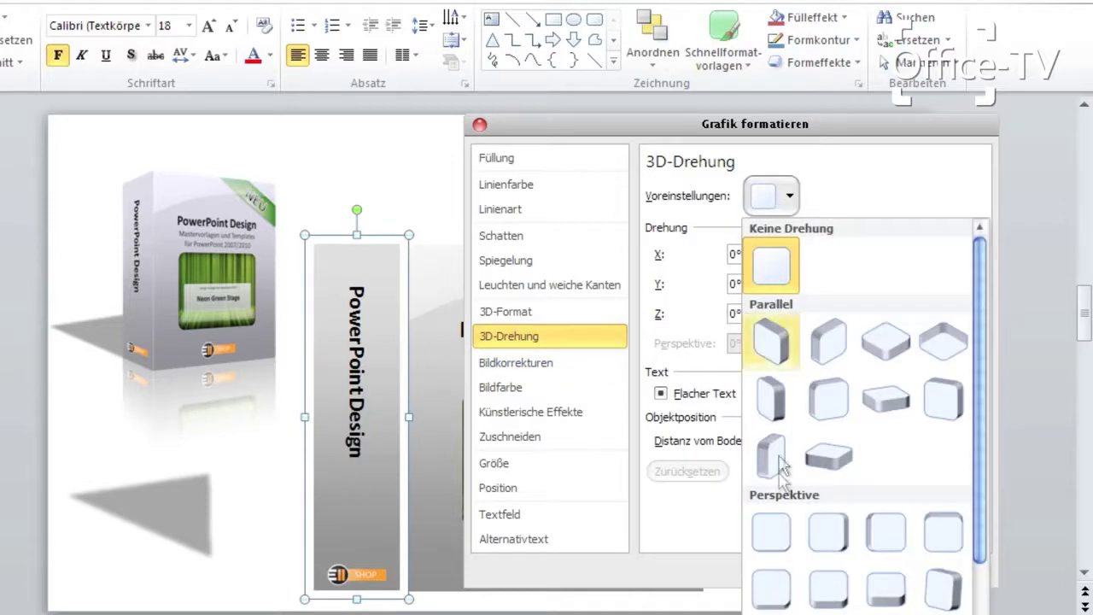
{"action": "left_click", "coordinate": [774, 540]}
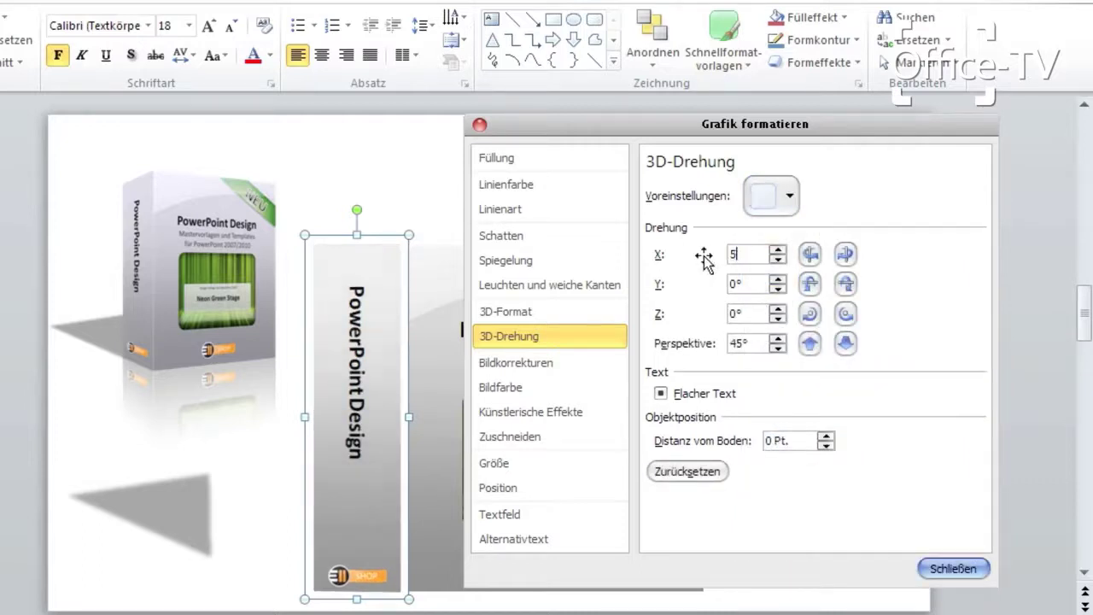
{"action": "type", "text": "50"}
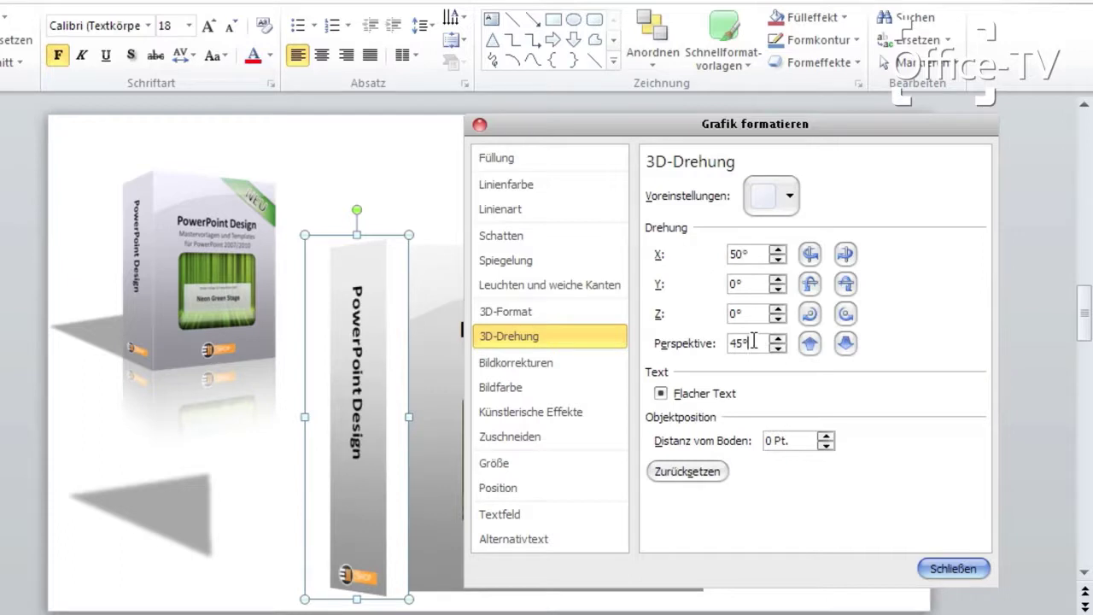
{"action": "left_click", "coordinate": [713, 343]}
{"action": "type", "text": "100"}
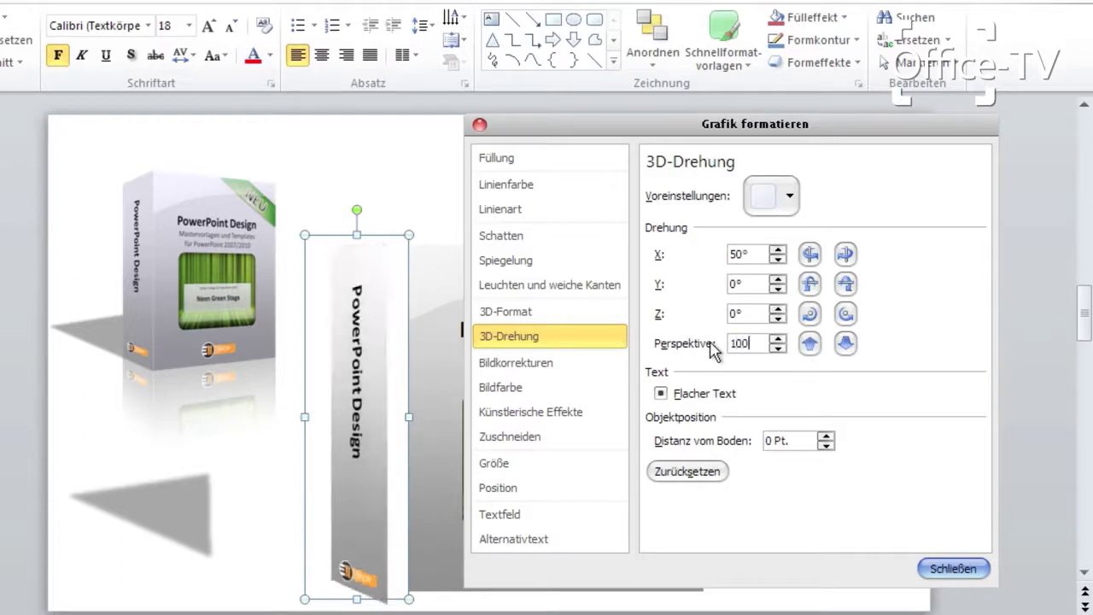
- Give the spine a Warm matt material and Kalt lighting, then close the dialog
{"action": "left_click", "coordinate": [541, 315]}
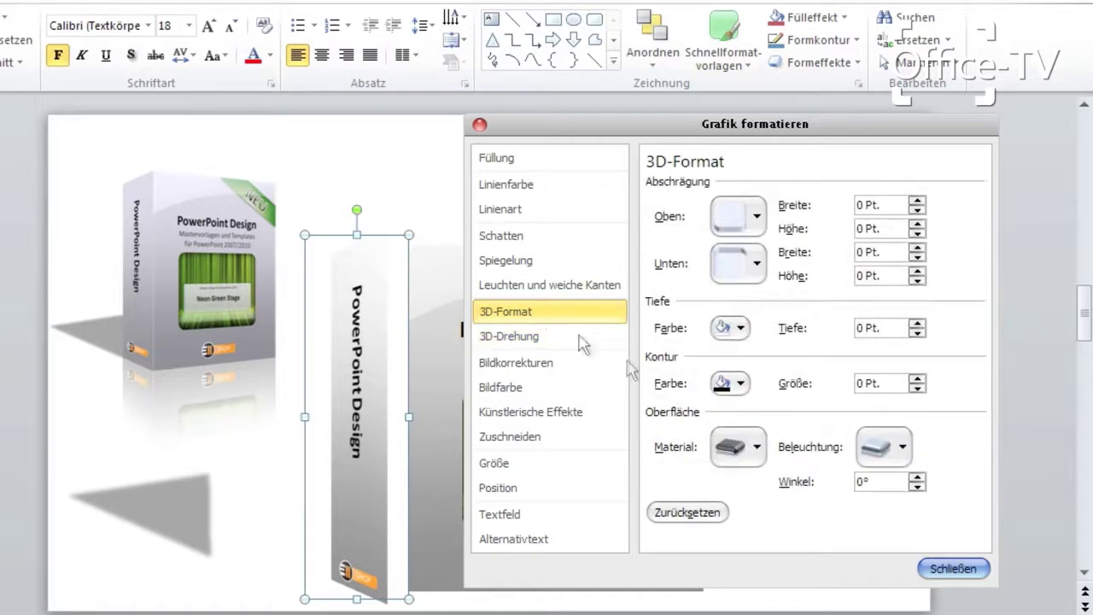
{"action": "left_click", "coordinate": [755, 454]}
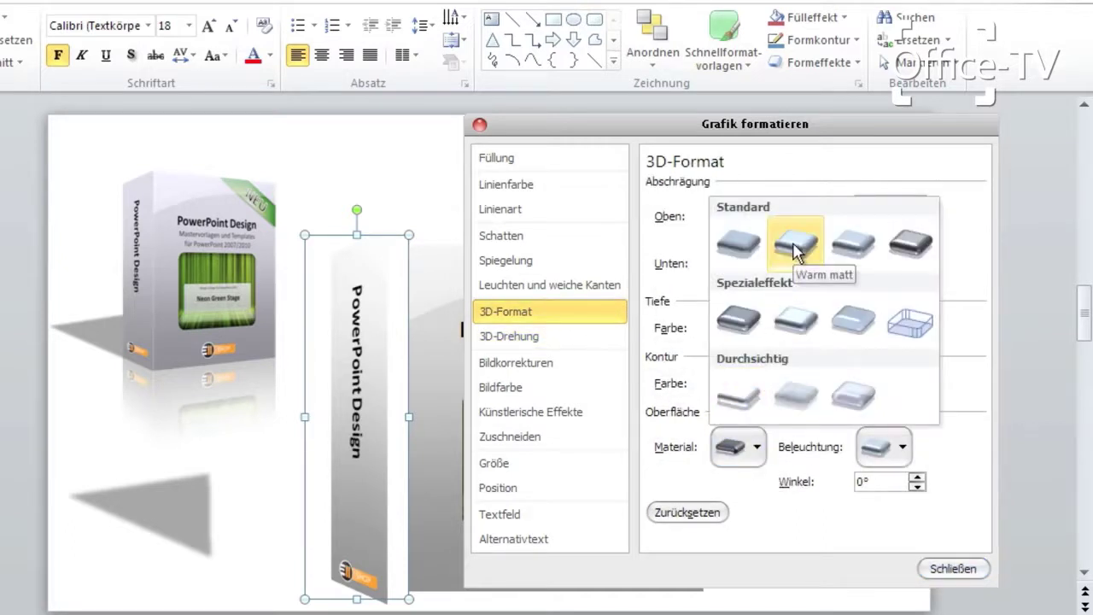
{"action": "left_click", "coordinate": [794, 248]}
{"action": "left_click", "coordinate": [885, 457]}
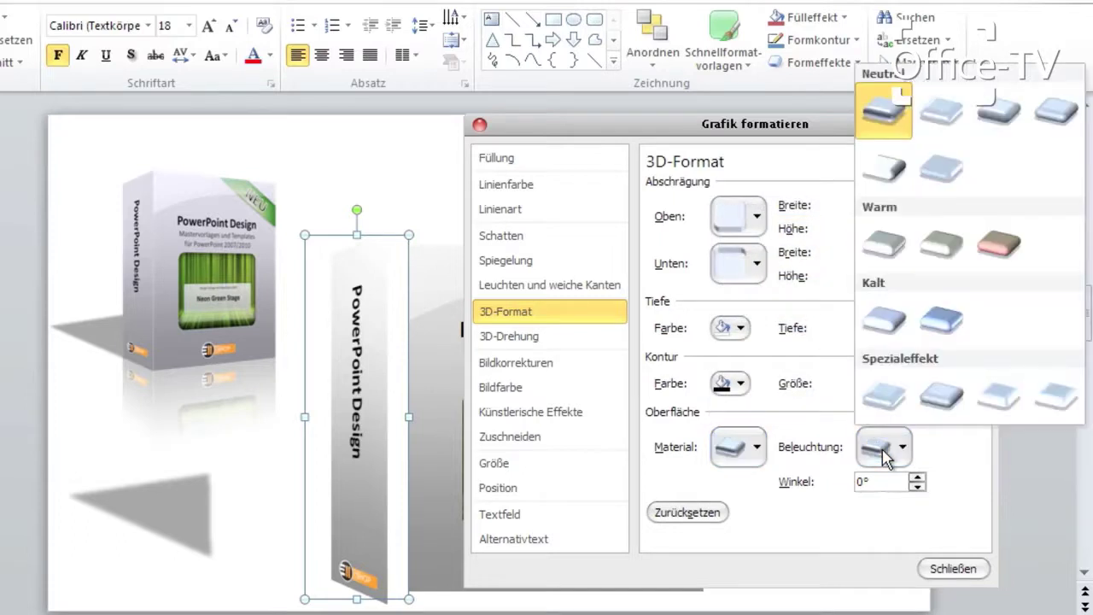
{"action": "left_click", "coordinate": [877, 320]}
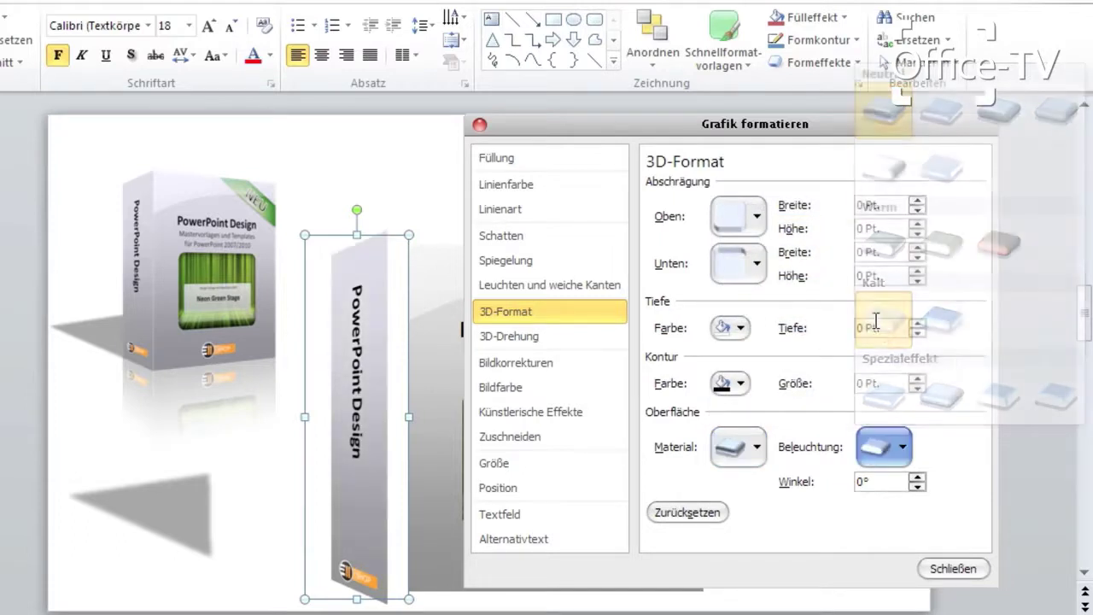
{"action": "left_click", "coordinate": [951, 568]}
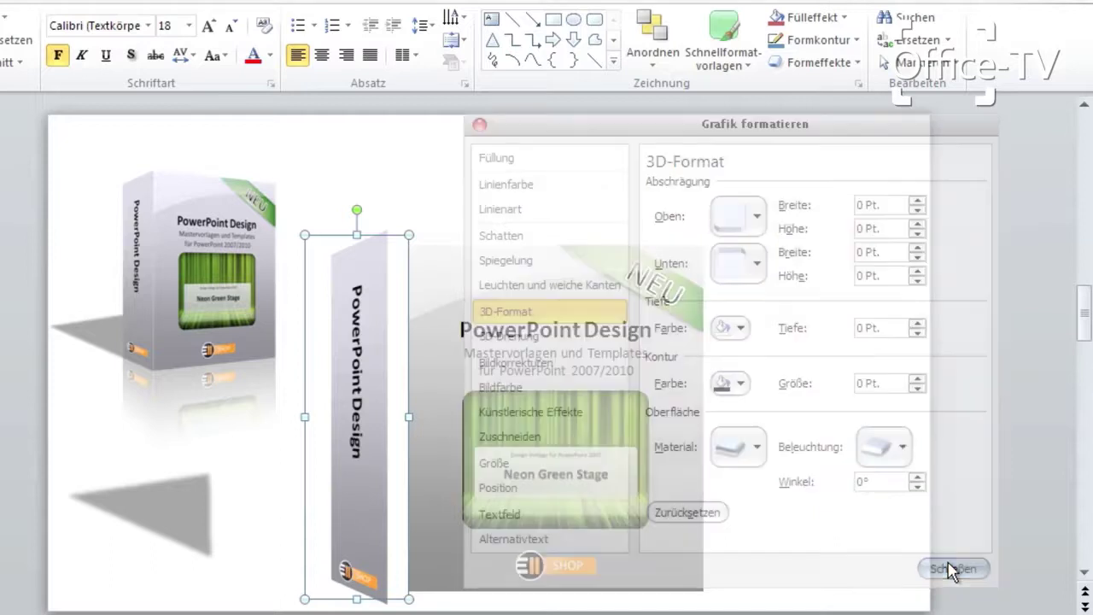
- Group the front panel pieces into one object and open its Grafik formatieren dialog
{"action": "mouse_move", "coordinate": [764, 208]}
{"action": "left_mouse_down"}
{"action": "mouse_move", "coordinate": [476, 485]}
{"action": "mouse_move", "coordinate": [400, 608]}
{"action": "left_mouse_up"}
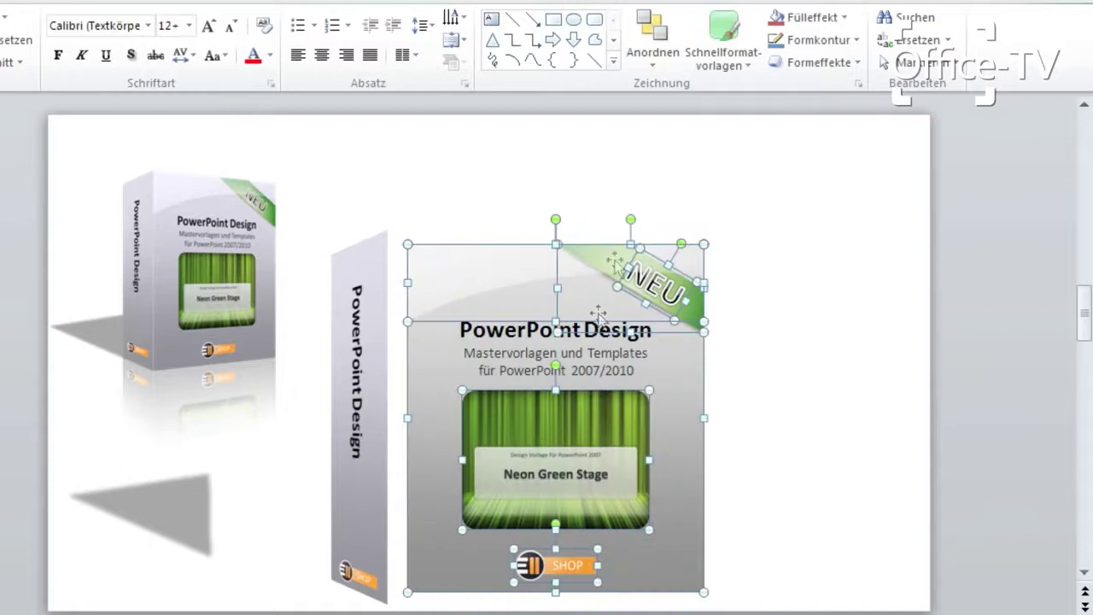
{"action": "left_click", "coordinate": [665, 75]}
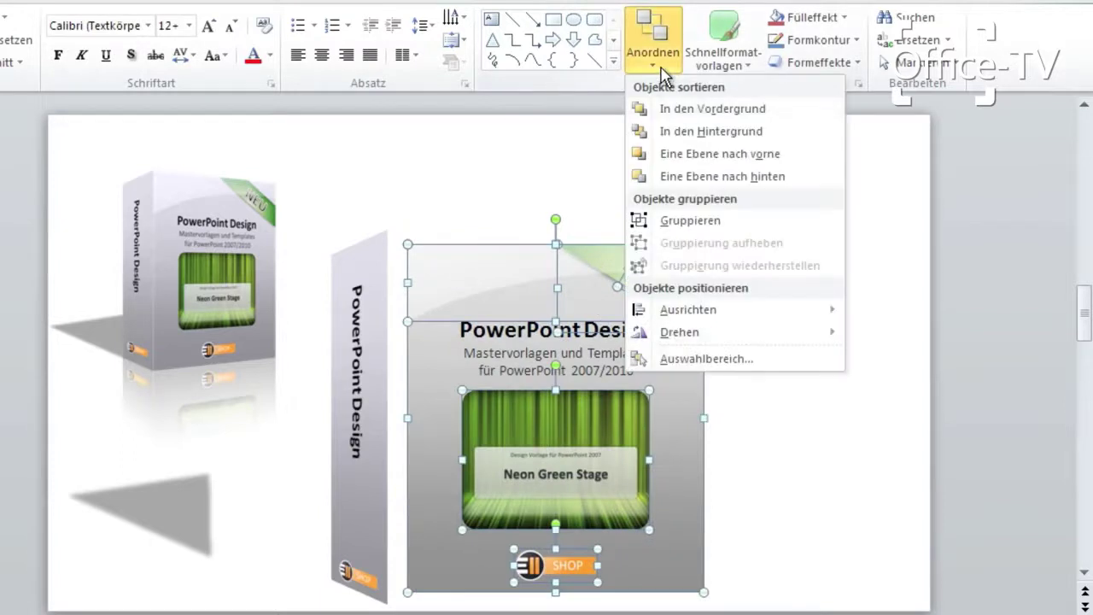
{"action": "left_click", "coordinate": [686, 222]}
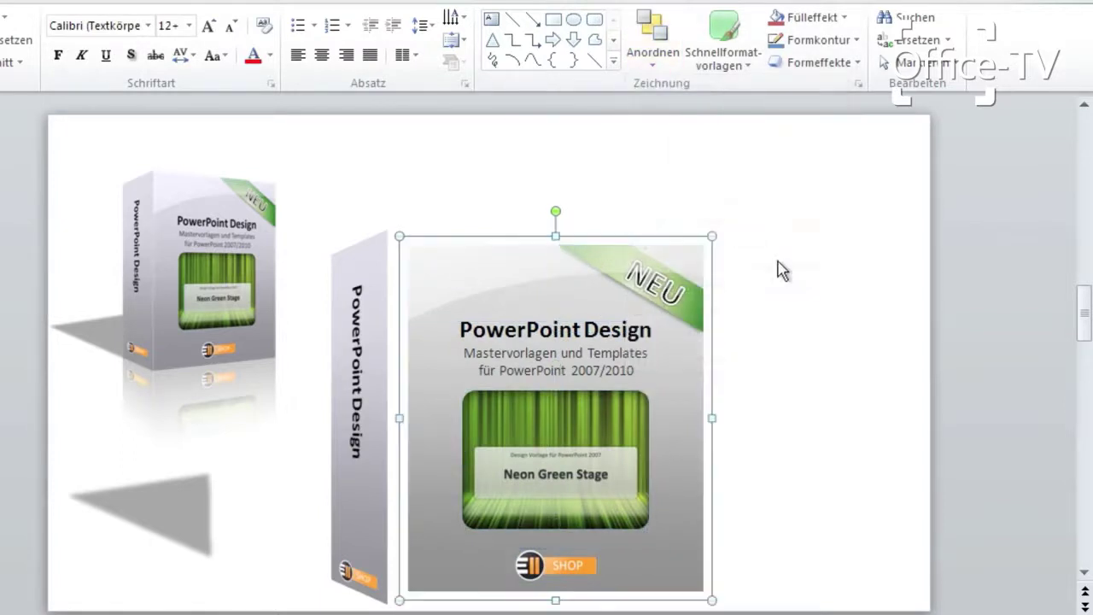
{"action": "right_click", "coordinate": [681, 397]}
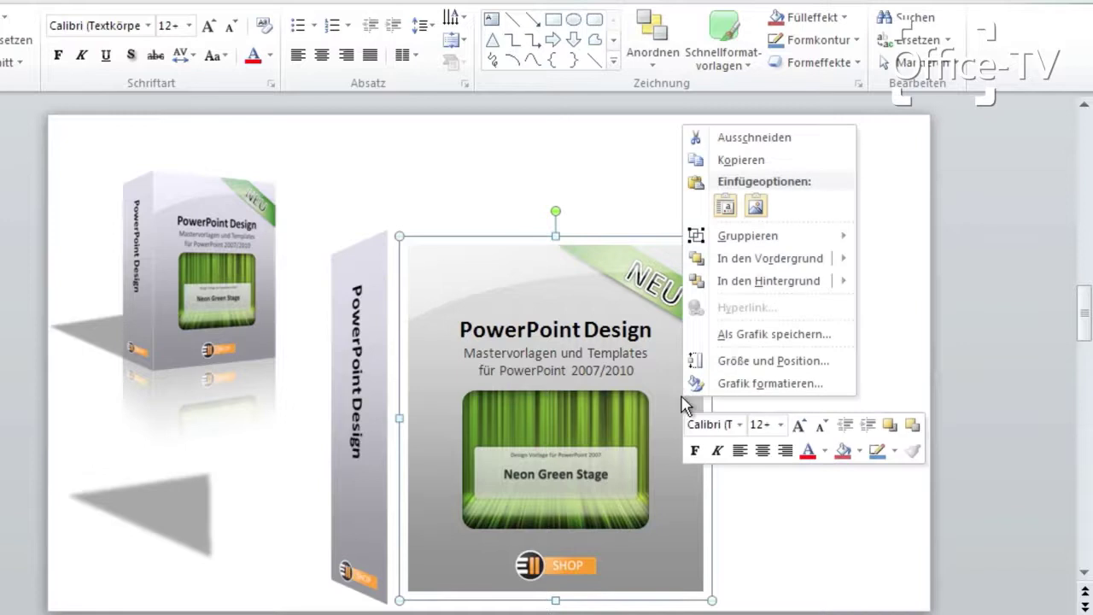
{"action": "left_click", "coordinate": [780, 389]}
- Apply Perspektive vorn to the front panel and set its X rotation to 320°
{"action": "left_click", "coordinate": [542, 339]}
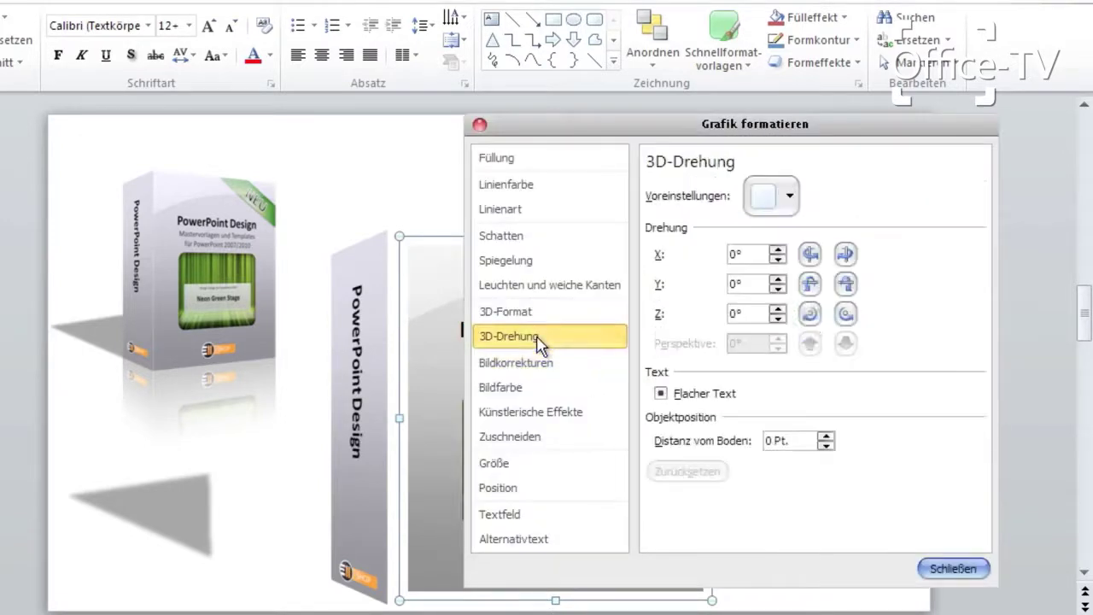
{"action": "left_click", "coordinate": [779, 202]}
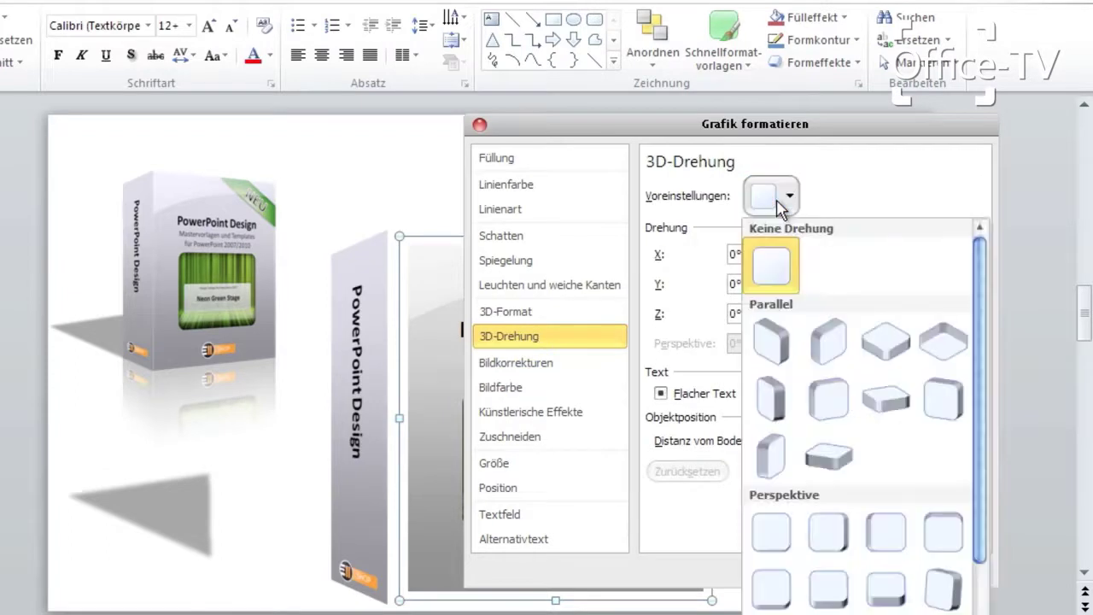
{"action": "left_click", "coordinate": [778, 529]}
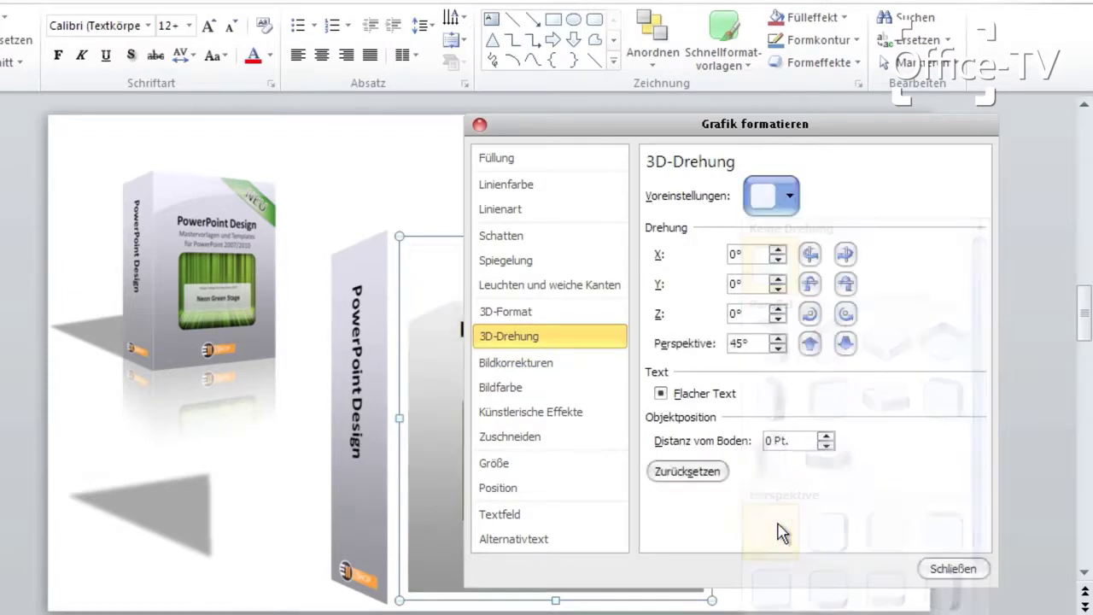
{"action": "left_click", "coordinate": [752, 254]}
{"action": "double_click", "coordinate": [753, 253]}
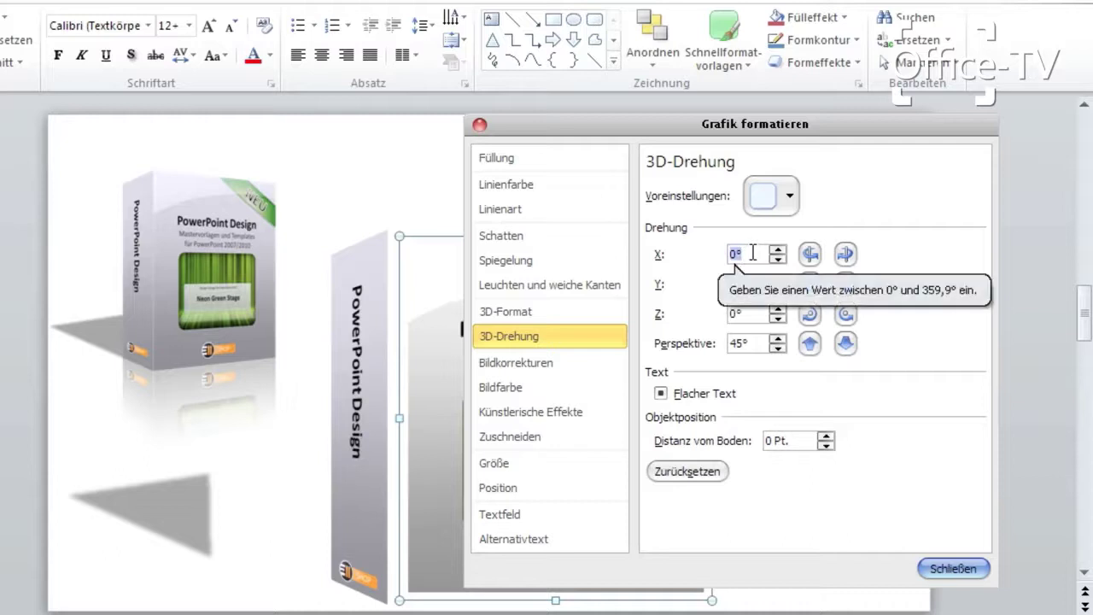
{"action": "type", "text": "320"}
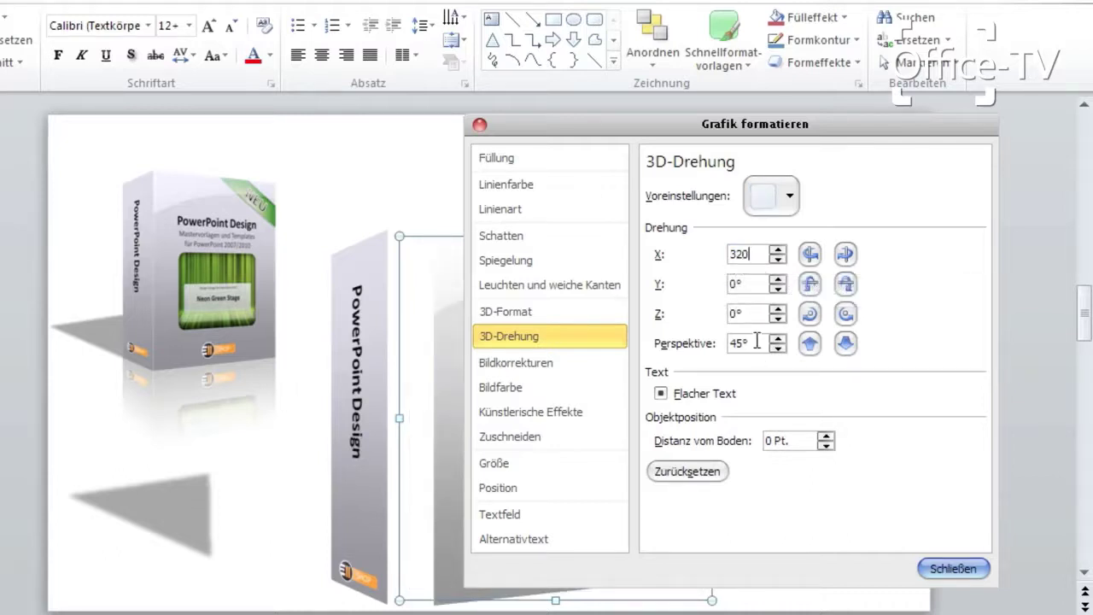
- Give the front panel a Warm matt material and Kühl lighting, then close the dialog
{"action": "left_click", "coordinate": [521, 313]}
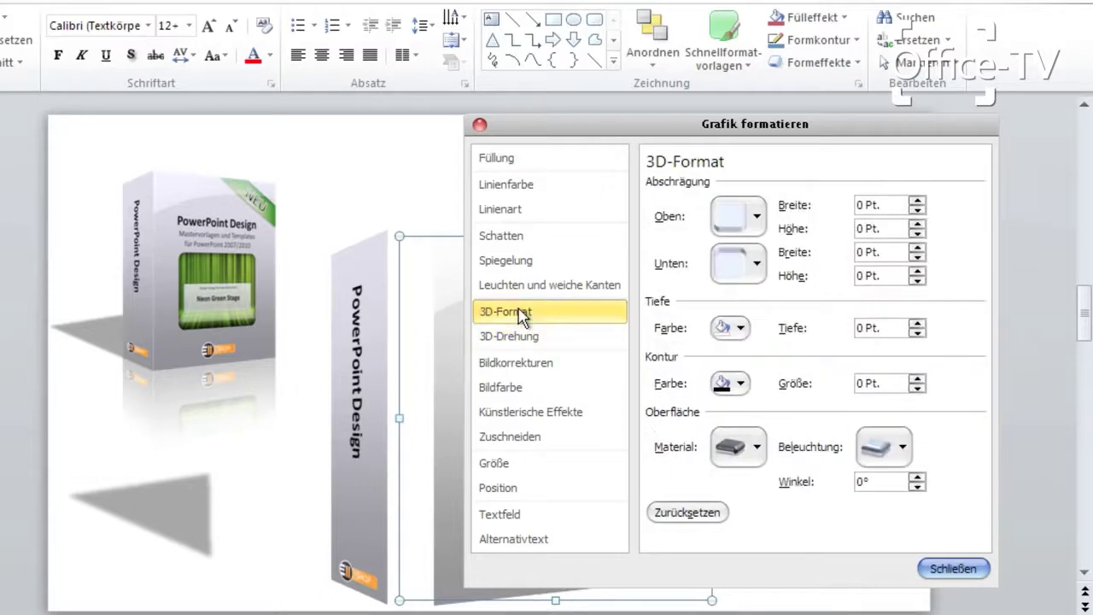
{"action": "left_click", "coordinate": [756, 444]}
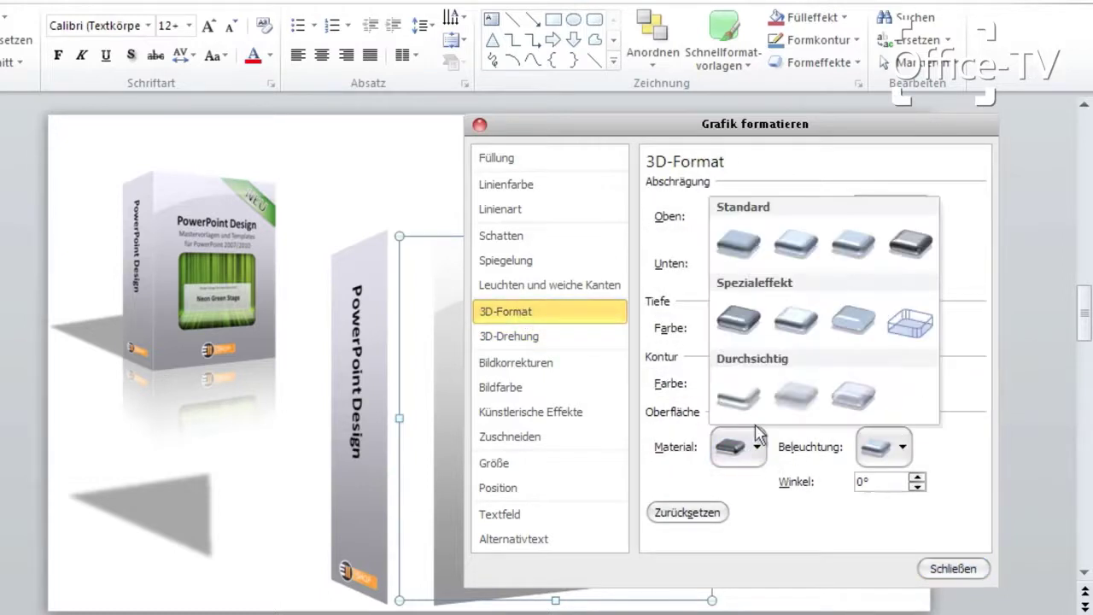
{"action": "left_click", "coordinate": [796, 248]}
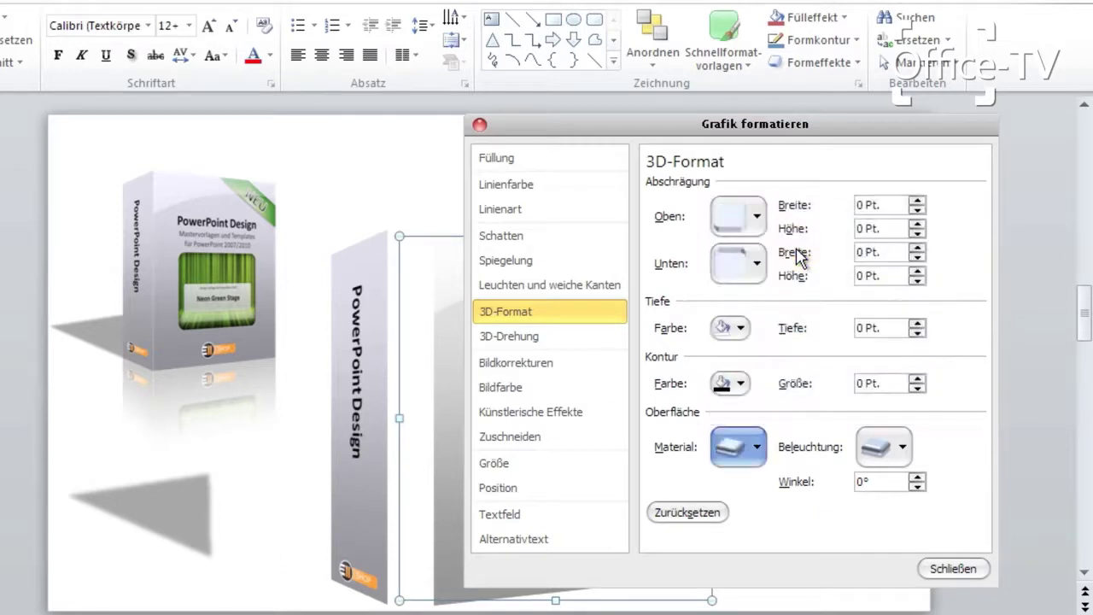
{"action": "left_click", "coordinate": [900, 452]}
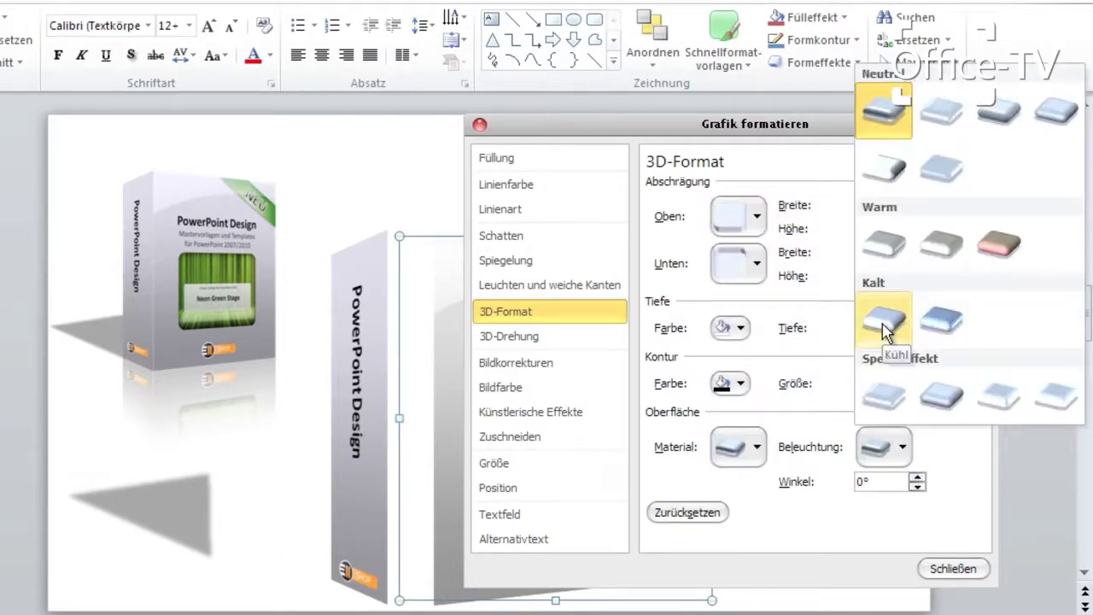
{"action": "left_click", "coordinate": [883, 325]}
{"action": "left_click", "coordinate": [949, 570]}
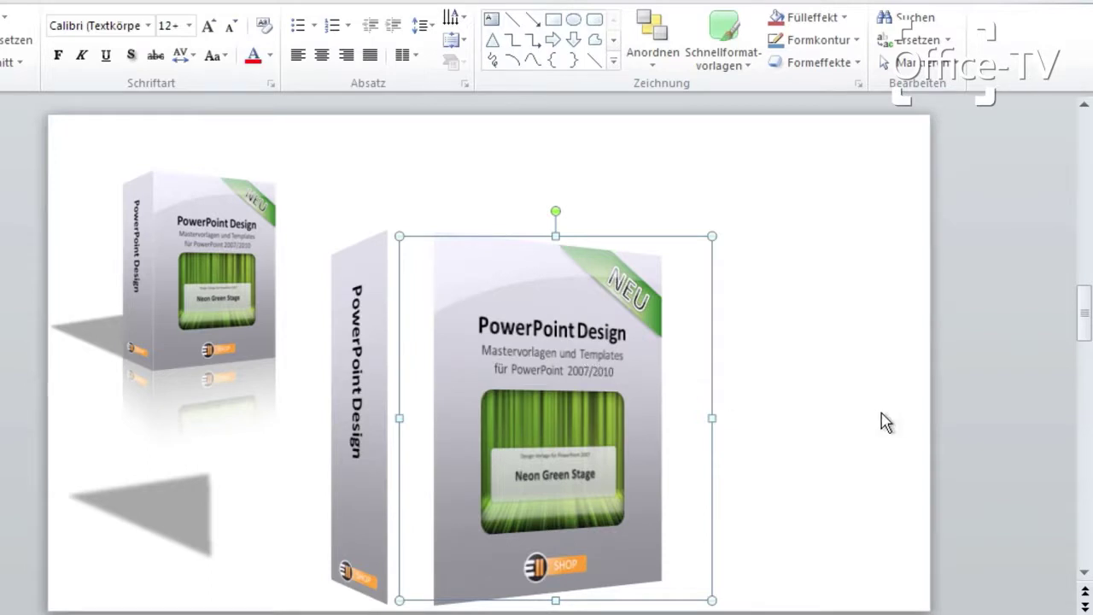
- Nudge the front panel two steps left against the spine and select both pieces
{"action": "key", "text": "Left"}
{"action": "key", "text": "Left"}
{"action": "key", "text": "Left"}
{"action": "key", "text": "Left"}
{"action": "key", "text": "Left"}
{"action": "key", "text": "Left"}
{"action": "key", "text": "Left"}
{"action": "key", "text": "Left"}
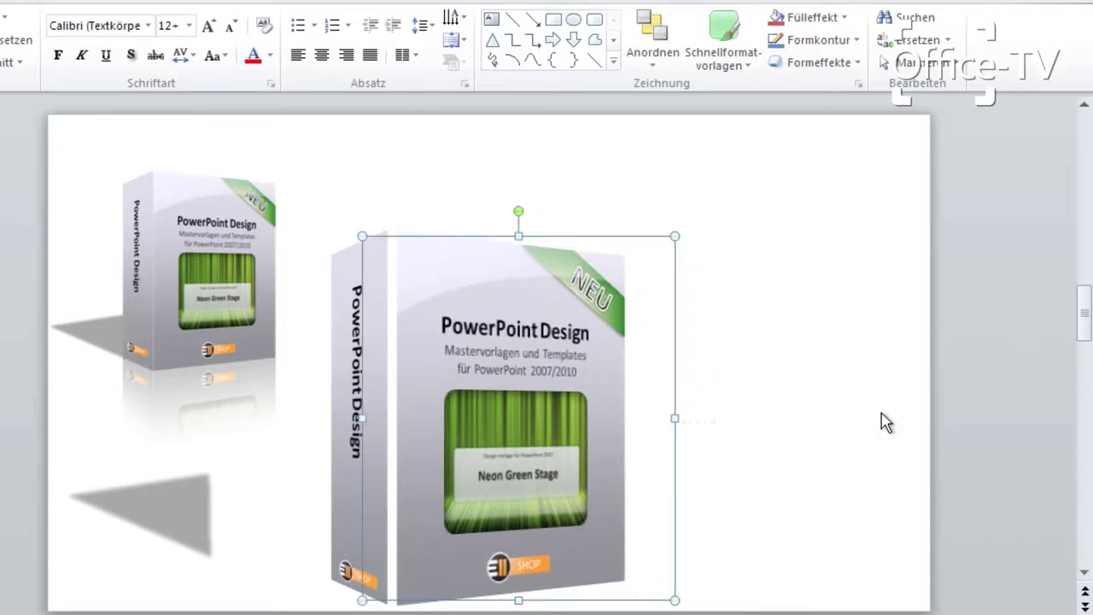
{"action": "key", "text": "Left"}
{"action": "key", "text": "Left"}
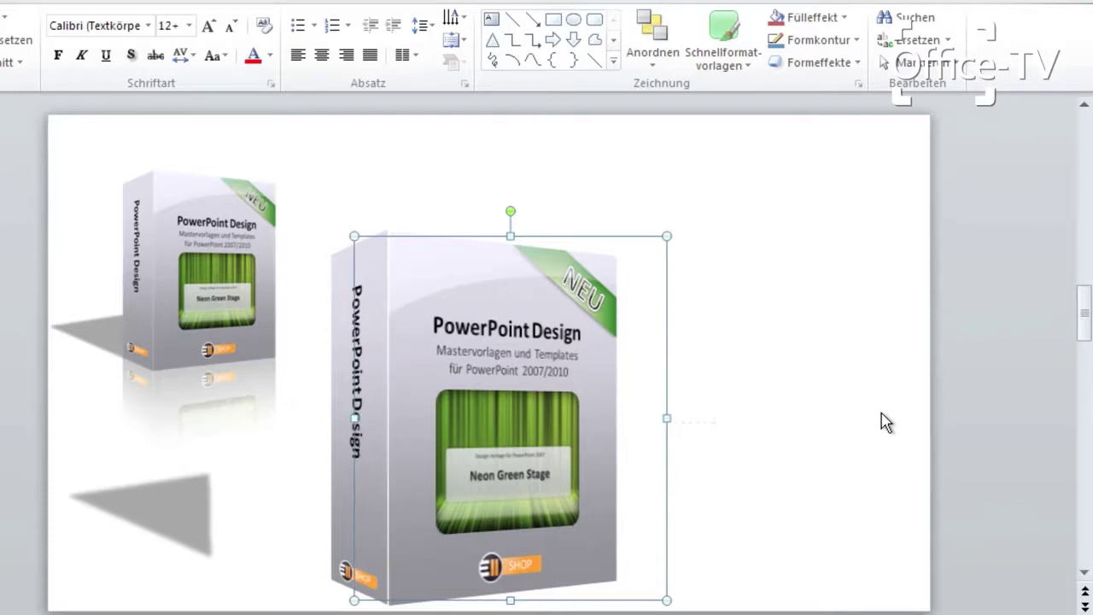
{"action": "left_click_drag", "start_coordinate": [671, 178], "coordinate": [305, 614]}
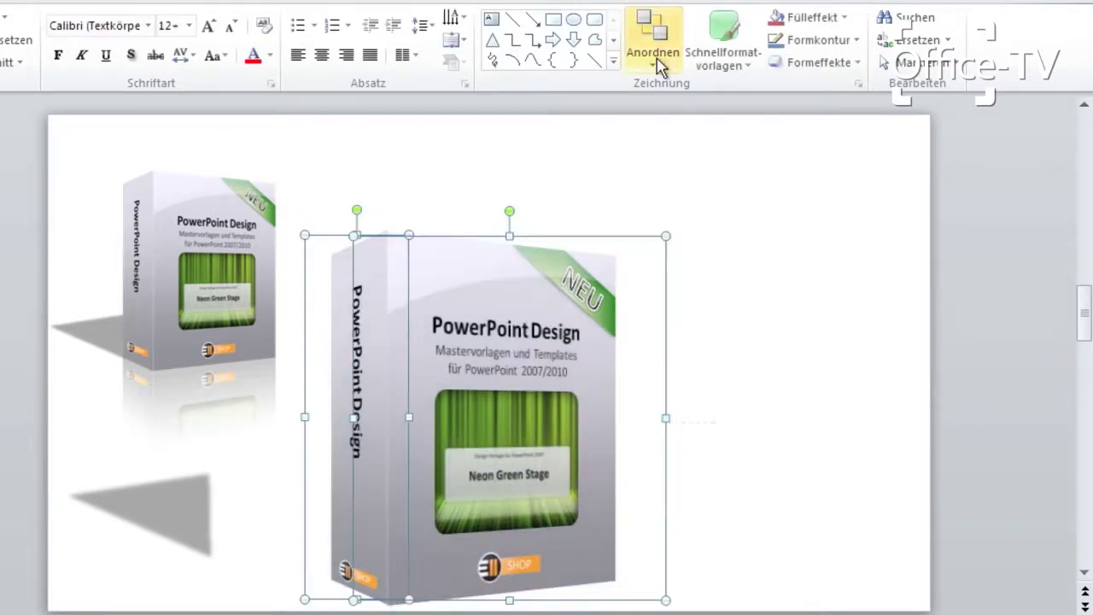
- Group the spine and front panel into one box and move it up and right
{"action": "left_click", "coordinate": [659, 55]}
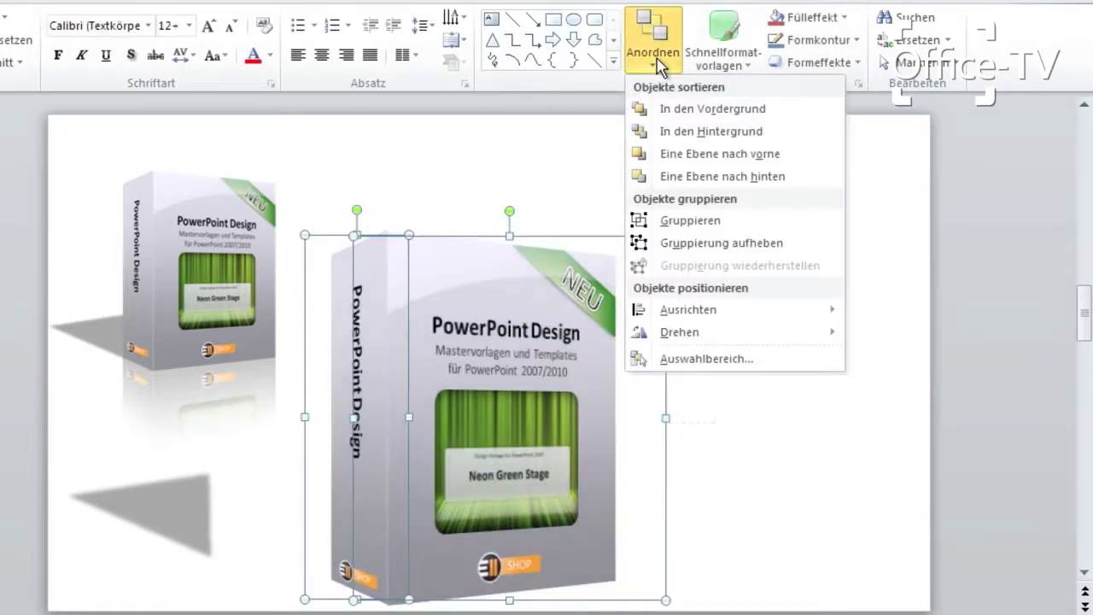
{"action": "left_click", "coordinate": [684, 220]}
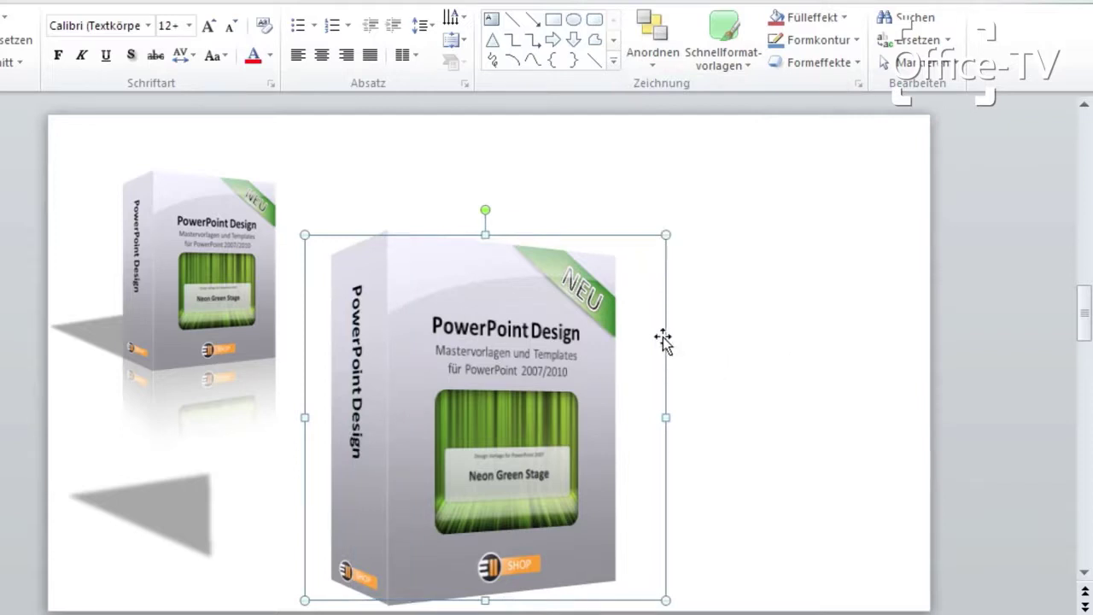
{"action": "left_click_drag", "start_coordinate": [664, 338], "coordinate": [816, 235]}
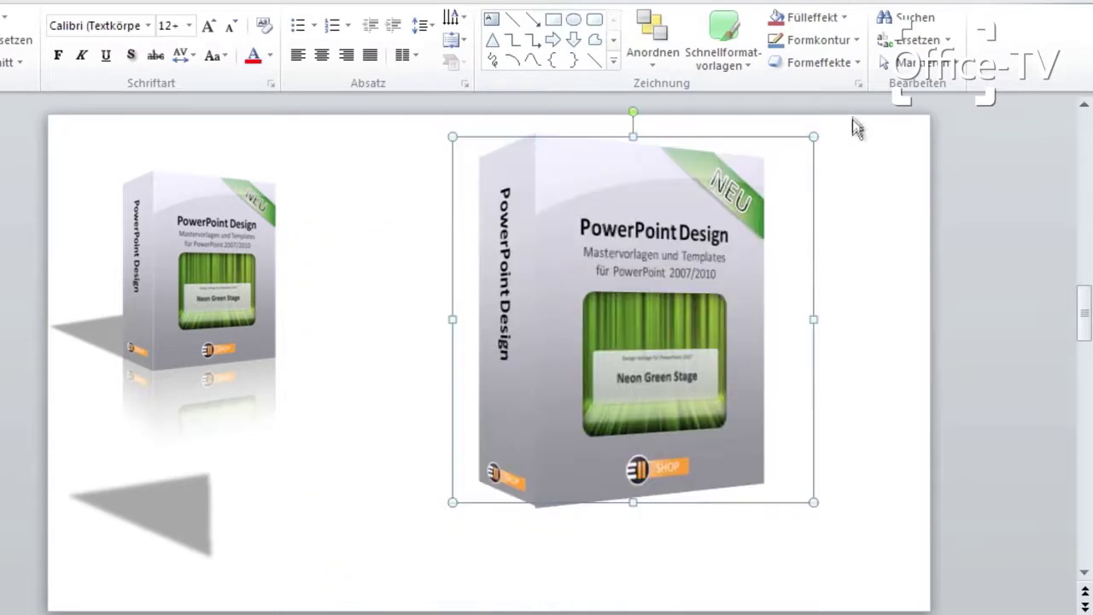
- Add an 'Enge Spiegelung, mit Berührung' reflection to the box and select the grey triangle shadow
{"action": "left_click", "coordinate": [856, 65]}
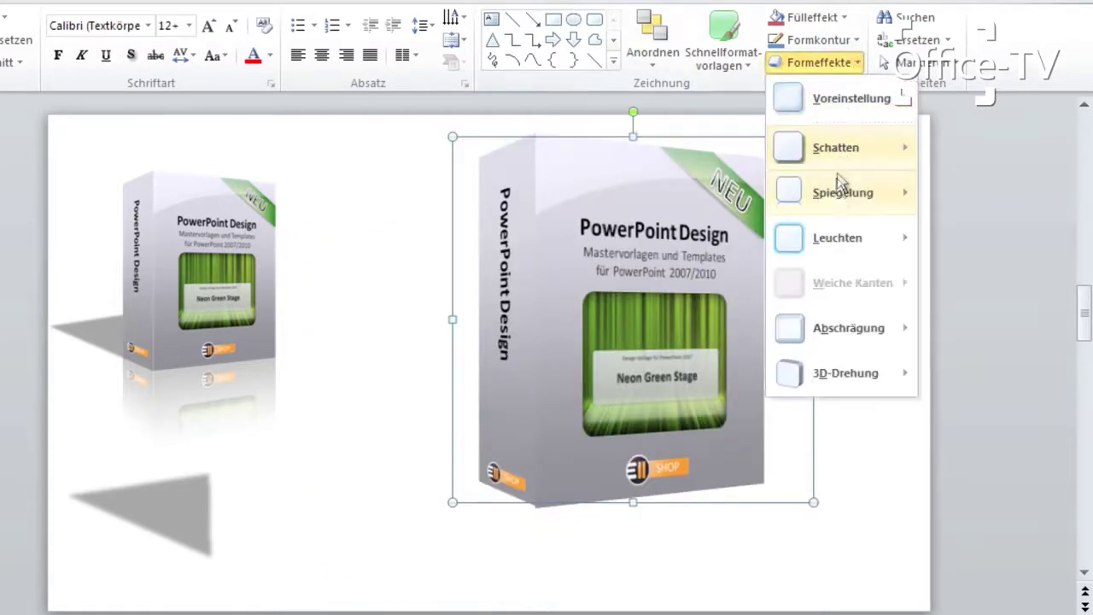
{"action": "mouse_move", "coordinate": [837, 193]}
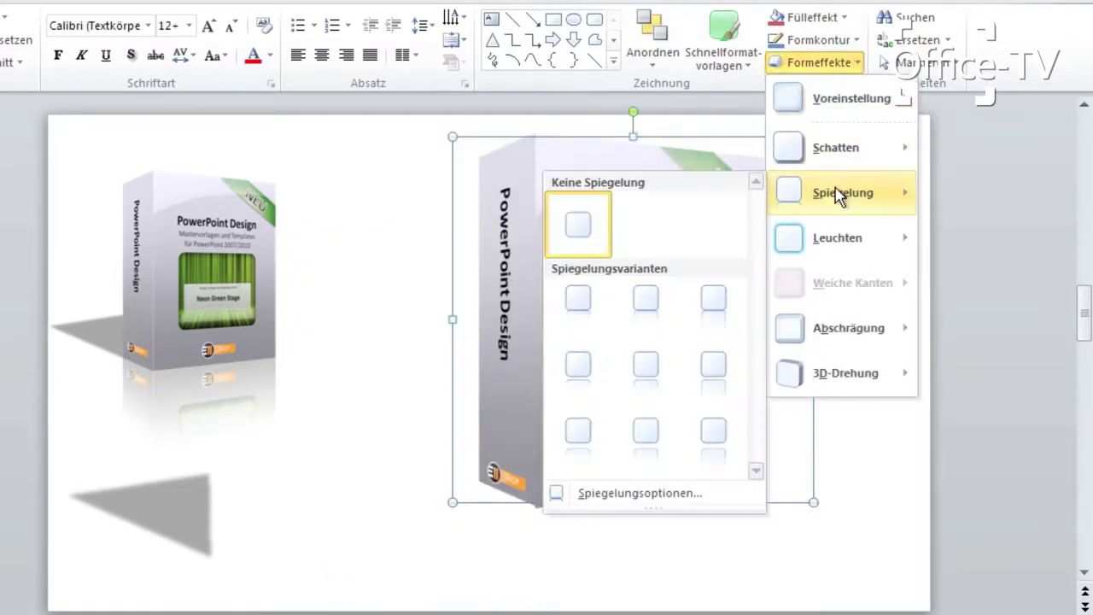
{"action": "left_click", "coordinate": [580, 299]}
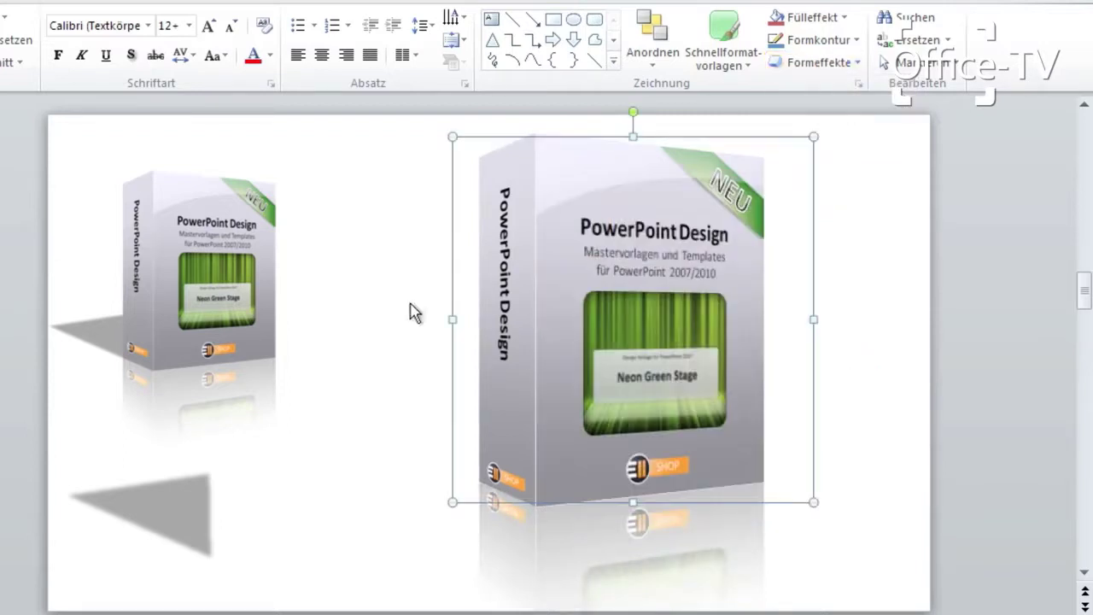
{"action": "left_click", "coordinate": [382, 317]}
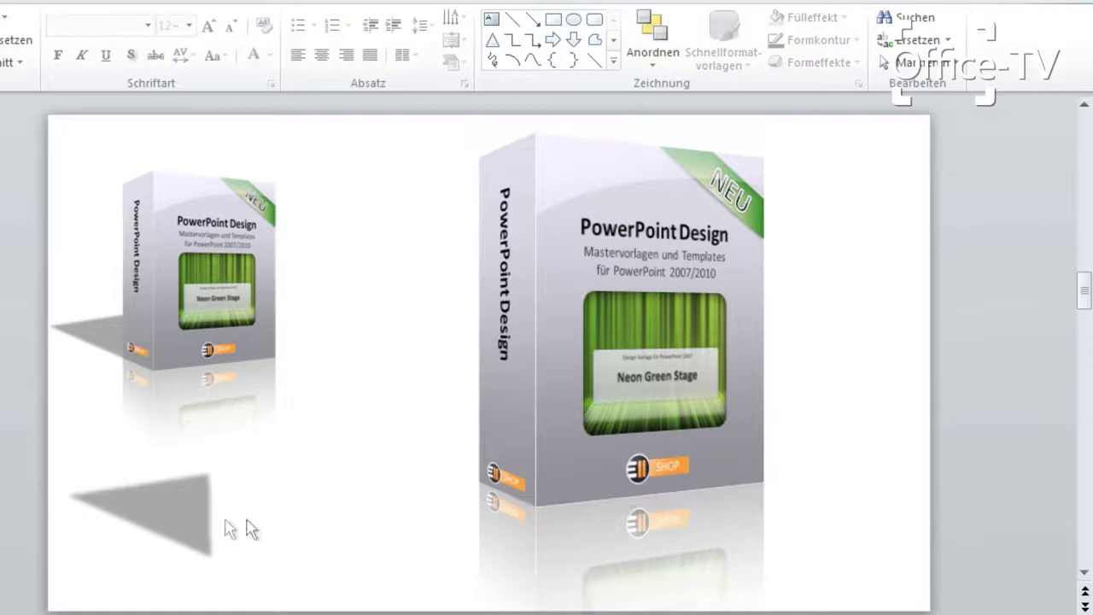
{"action": "left_click", "coordinate": [183, 512]}
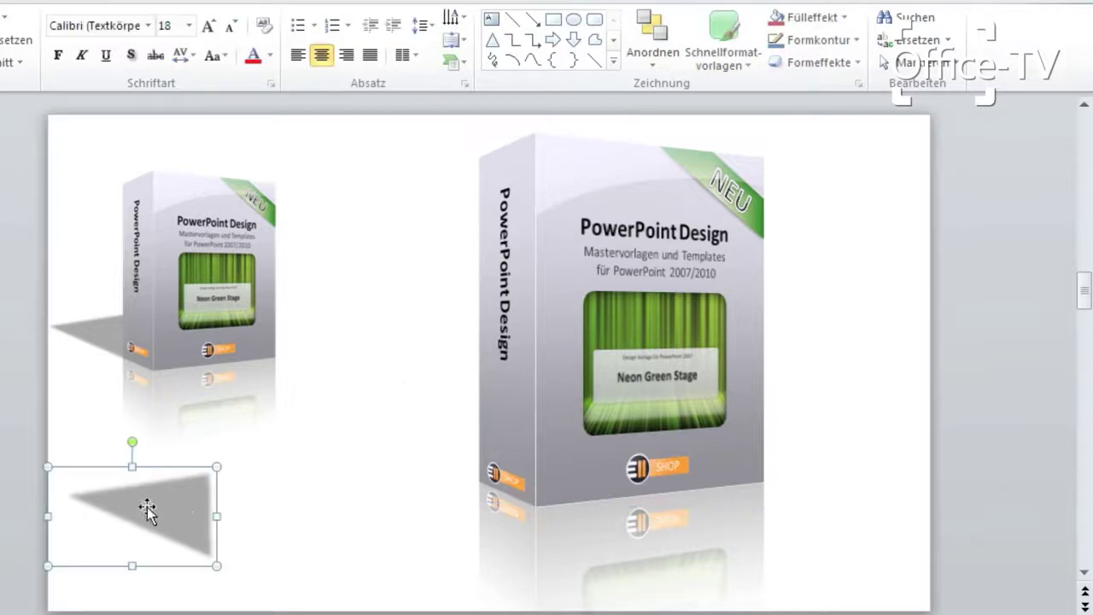
- Move the grey triangle against the large box's left base, fine-tuning its position with arrow keys
{"action": "left_click_drag", "start_coordinate": [143, 510], "coordinate": [403, 426]}
{"action": "key", "text": "Right"}
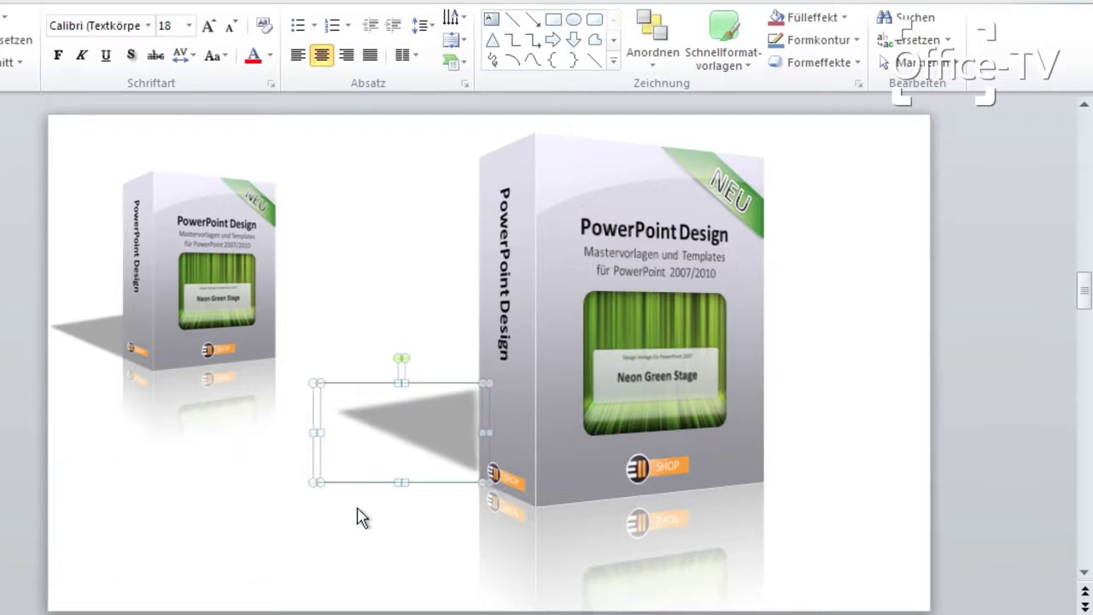
{"action": "key", "text": "Right"}
{"action": "key", "text": "Down"}
{"action": "key", "text": "Down"}
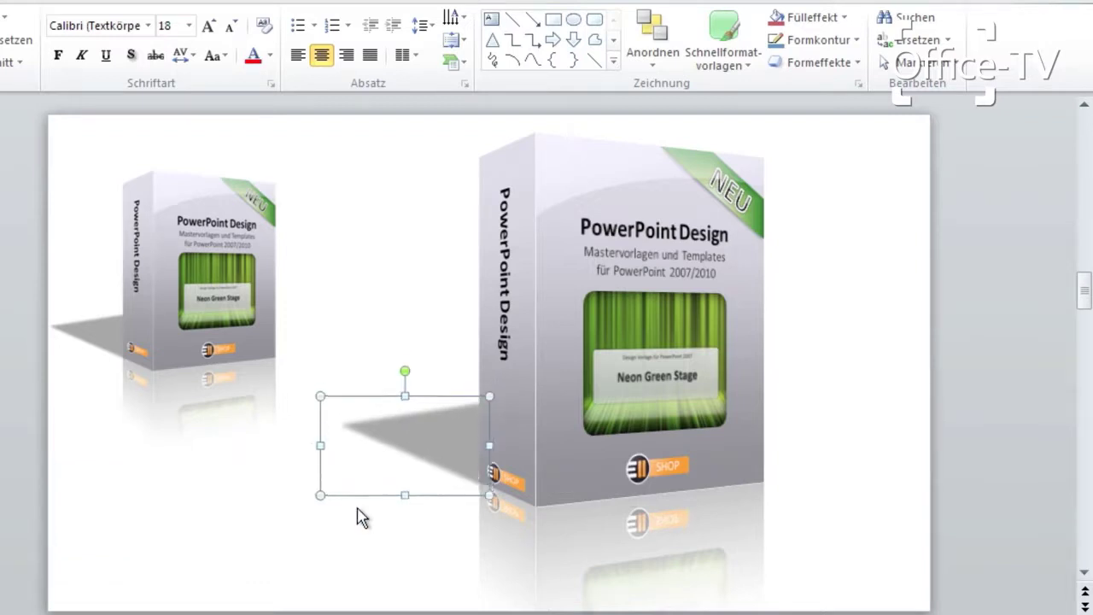
{"action": "key", "text": "Up"}
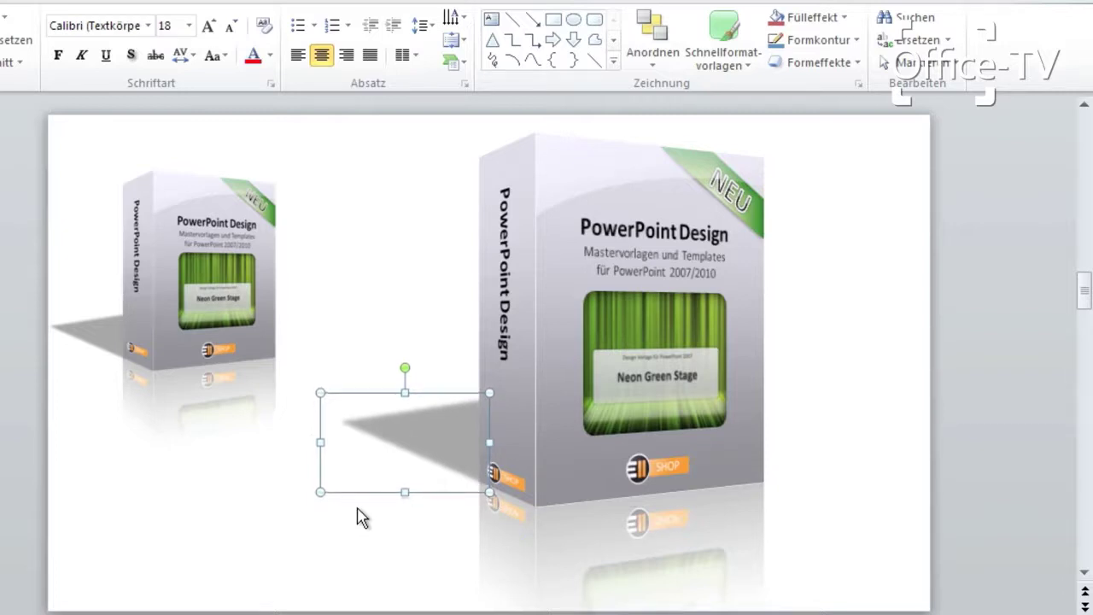
{"action": "key", "text": "Up"}
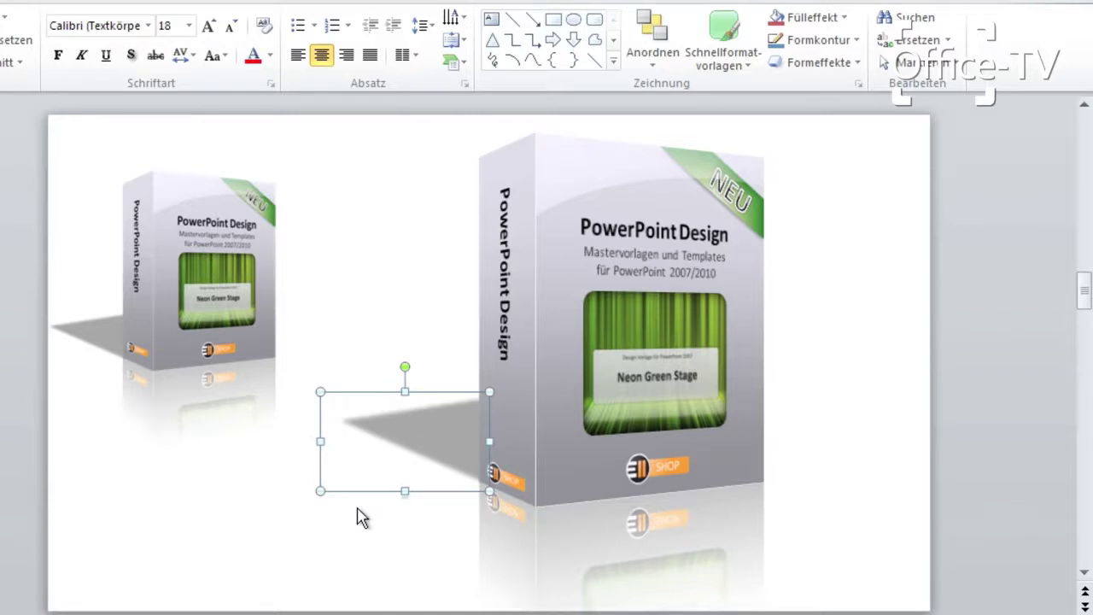
- Add the large box to the selected shadow, group them via Anordnen > Gruppieren, and deselect
{"action": "left_click", "coordinate": [564, 327], "text": "shift"}
{"action": "left_click", "coordinate": [668, 63]}
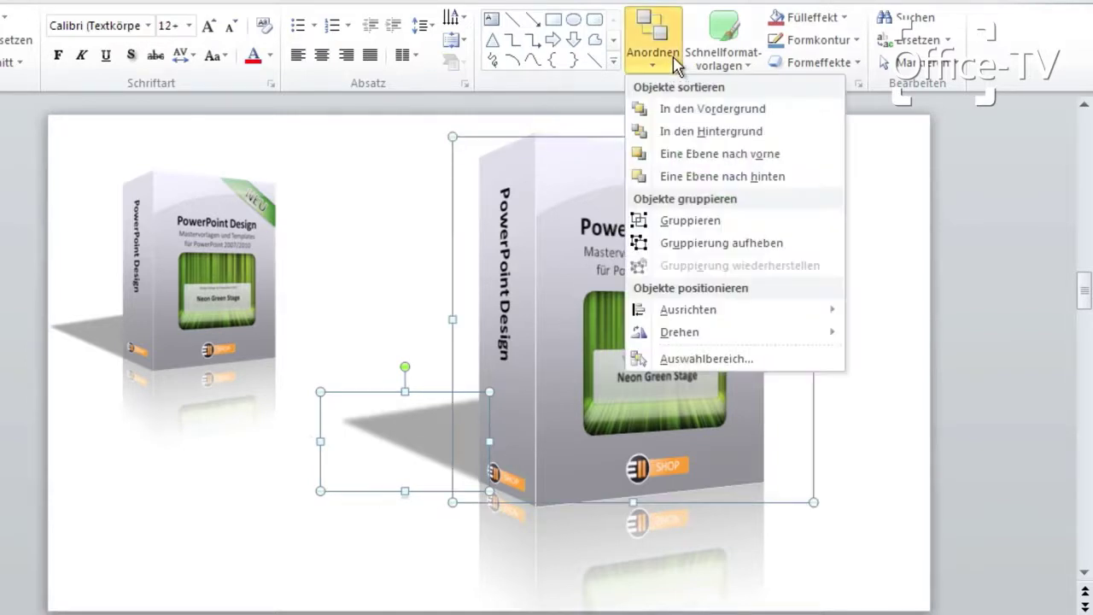
{"action": "left_click", "coordinate": [679, 224]}
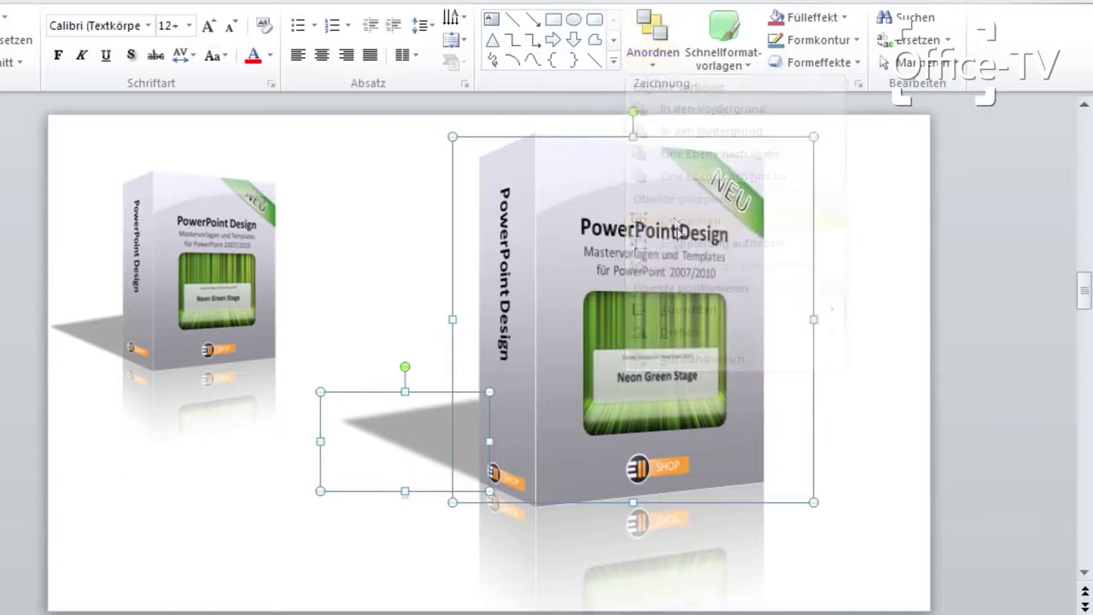
{"action": "left_click", "coordinate": [870, 410]}
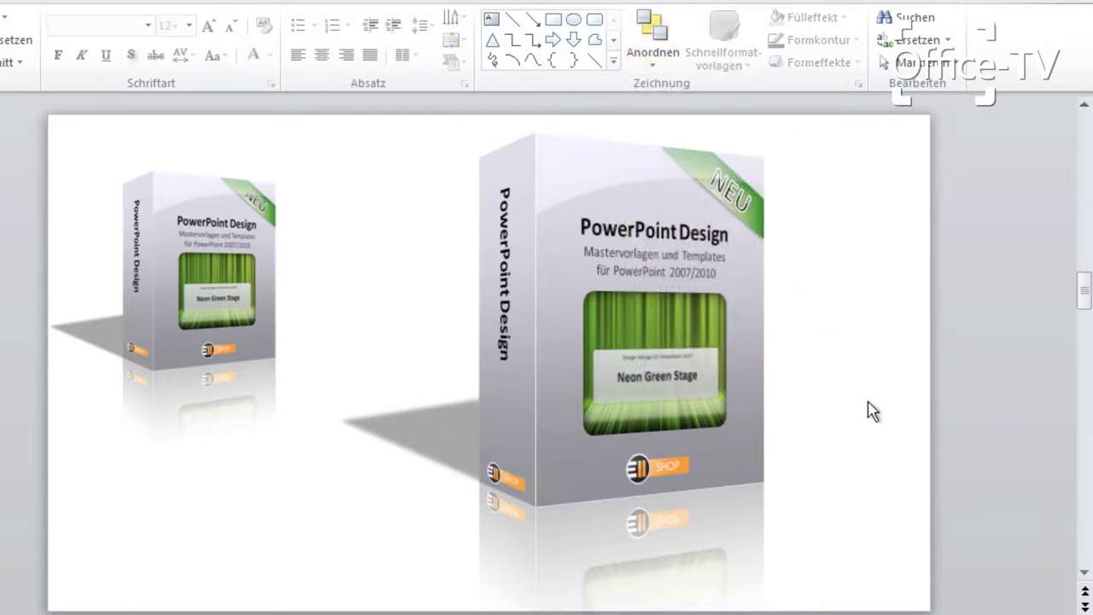